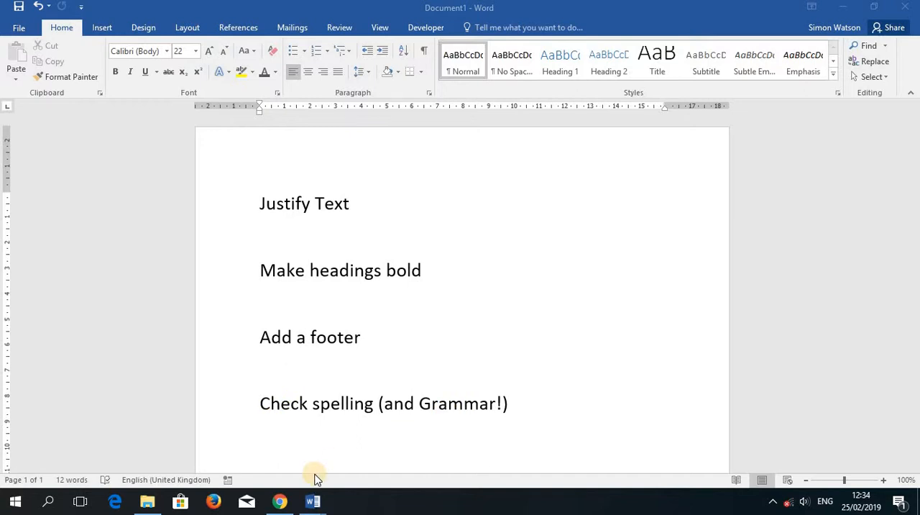
Step: Switch to the Music and Young Minds document and look through its paragraphs and subheadings
{"action": "left_click", "coordinate": [311, 501]}
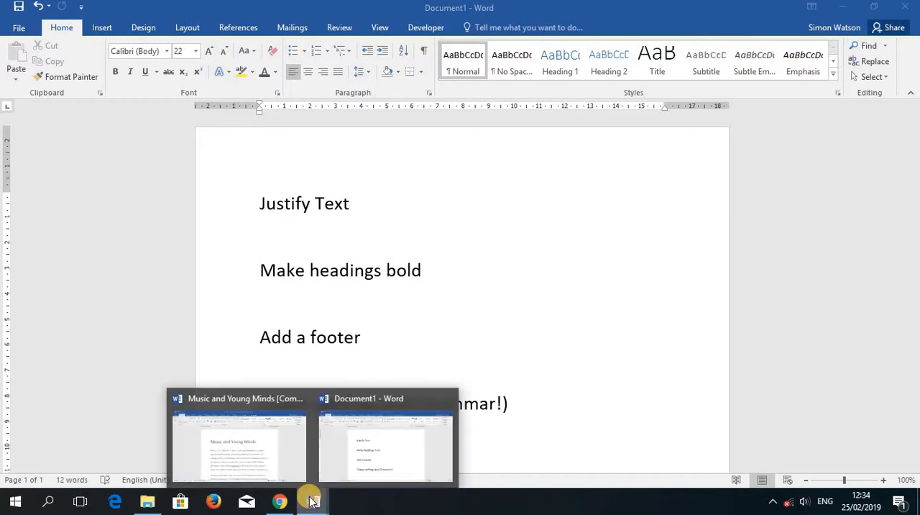
{"action": "left_click", "coordinate": [277, 470]}
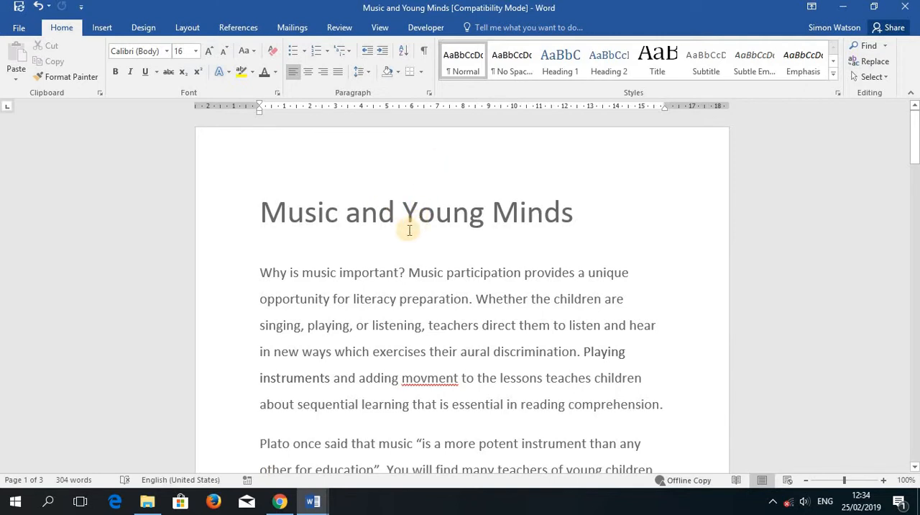
{"action": "scroll", "coordinate": [406, 247], "scroll_direction": "down", "scroll_amount": 2}
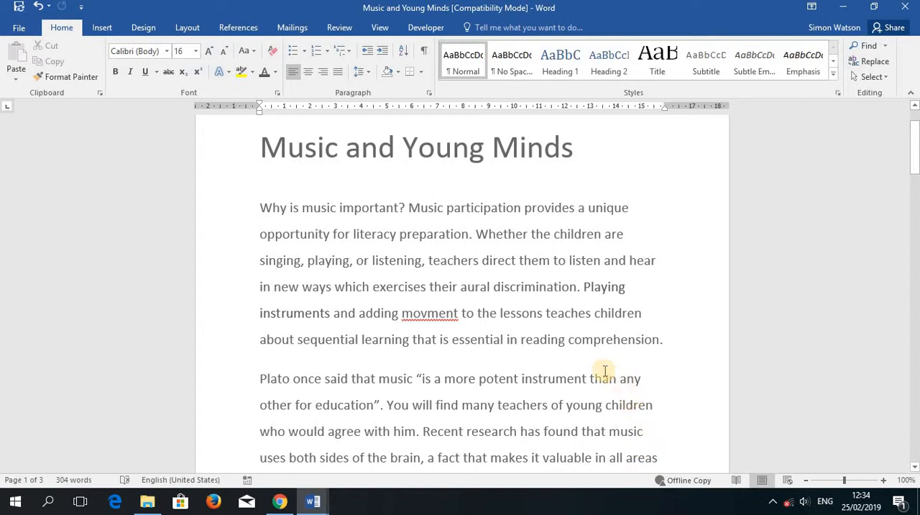
{"action": "scroll", "coordinate": [599, 362], "scroll_direction": "down", "scroll_amount": 5}
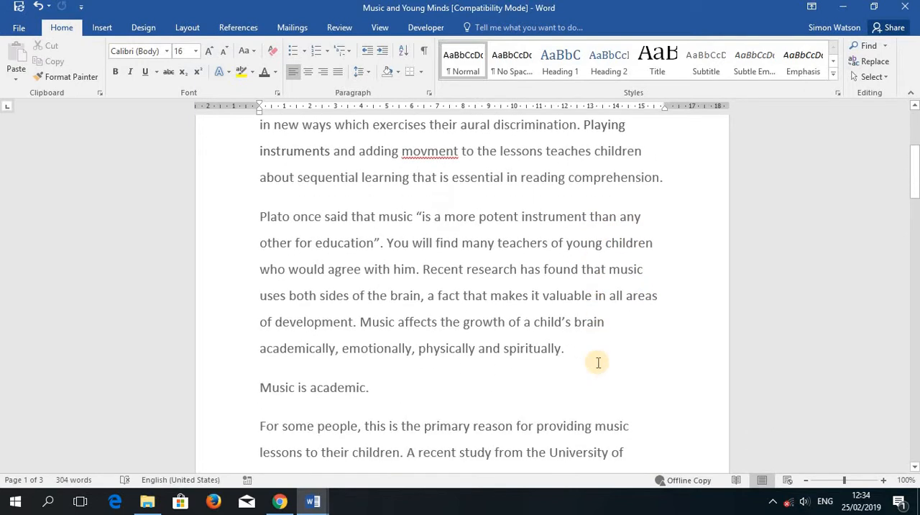
{"action": "scroll", "coordinate": [597, 365], "scroll_direction": "down", "scroll_amount": 8}
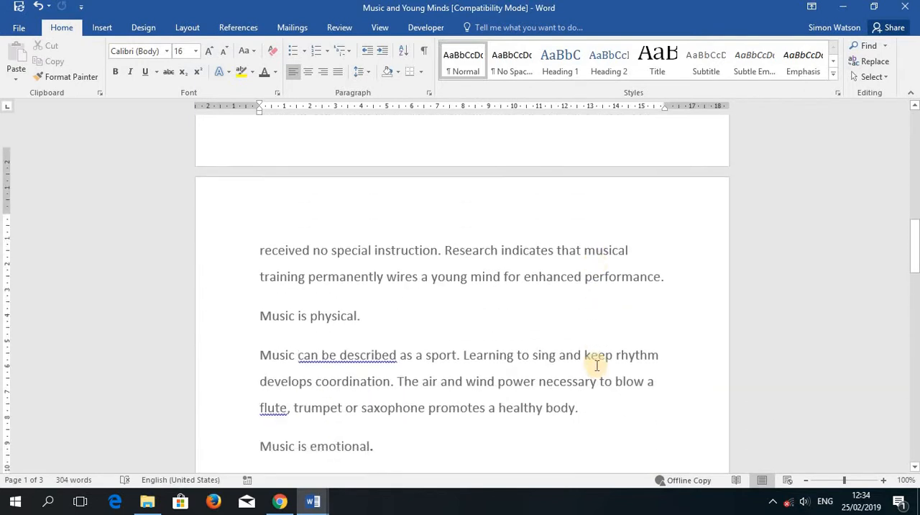
{"action": "scroll", "coordinate": [596, 363], "scroll_direction": "up", "scroll_amount": 8}
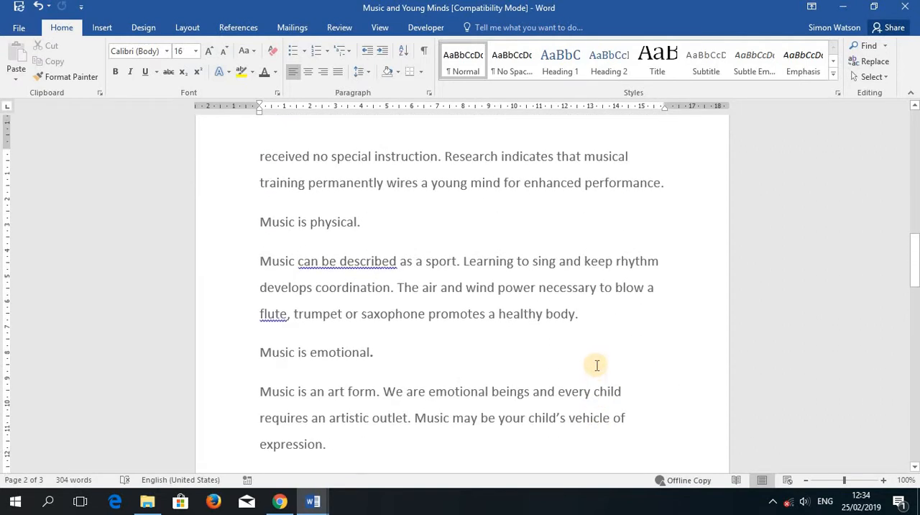
{"action": "scroll", "coordinate": [552, 371], "scroll_direction": "up", "scroll_amount": 6}
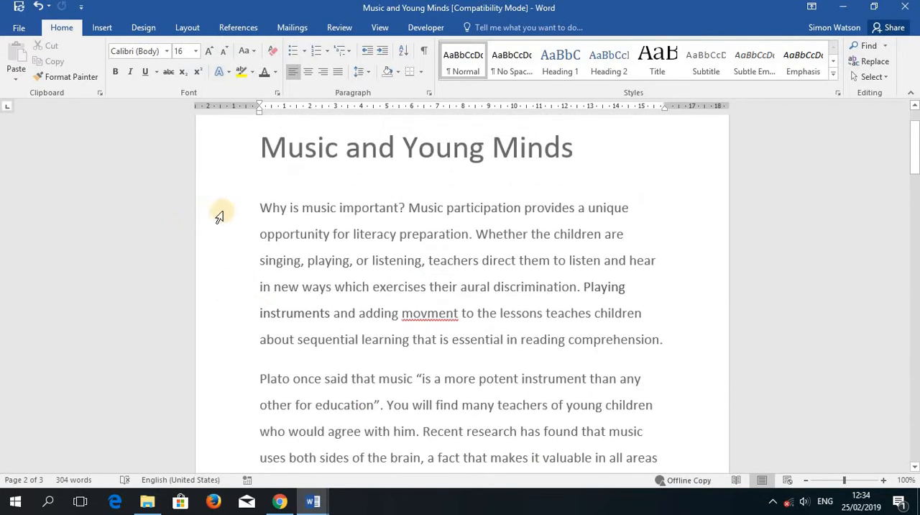
{"action": "left_click_drag", "start_coordinate": [260, 208], "coordinate": [357, 313]}
{"action": "left_click_drag", "start_coordinate": [430, 450], "coordinate": [431, 453]}
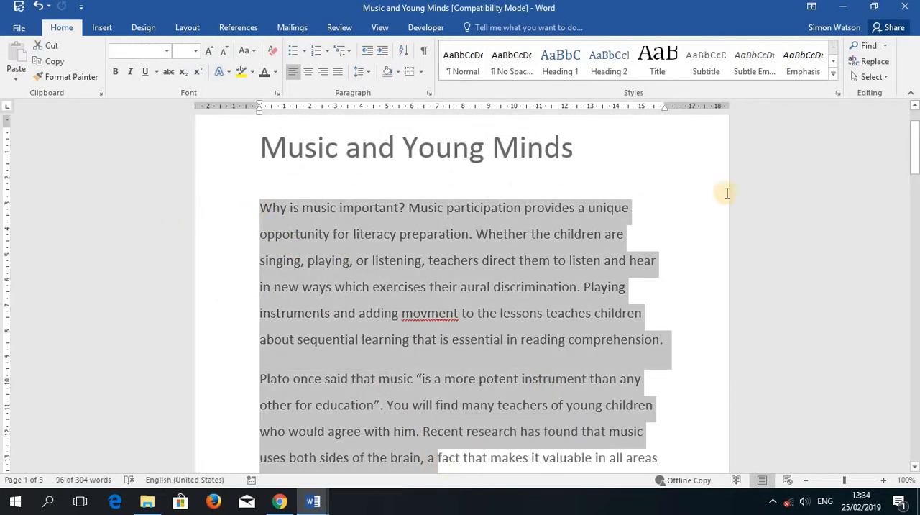
{"action": "left_click", "coordinate": [663, 212]}
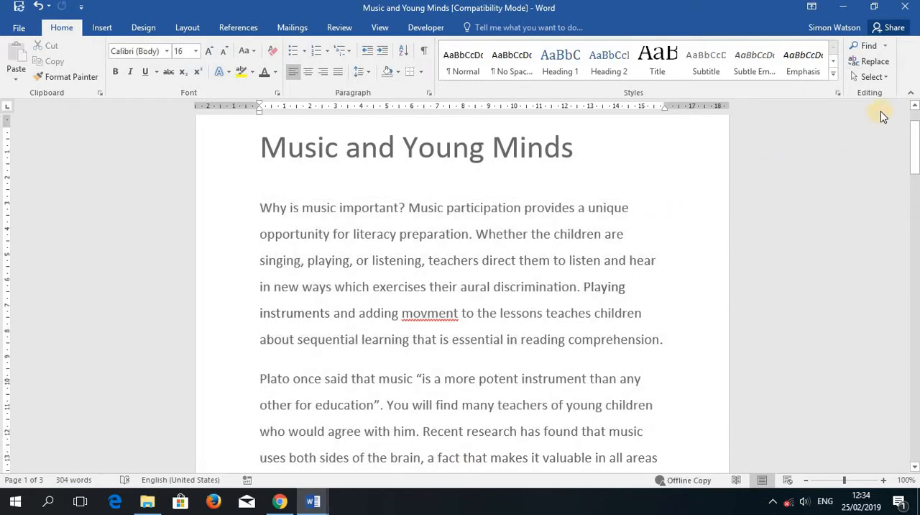
Step: Select the whole document and try centre alignment followed by right alignment on its text
{"action": "left_click", "coordinate": [870, 76]}
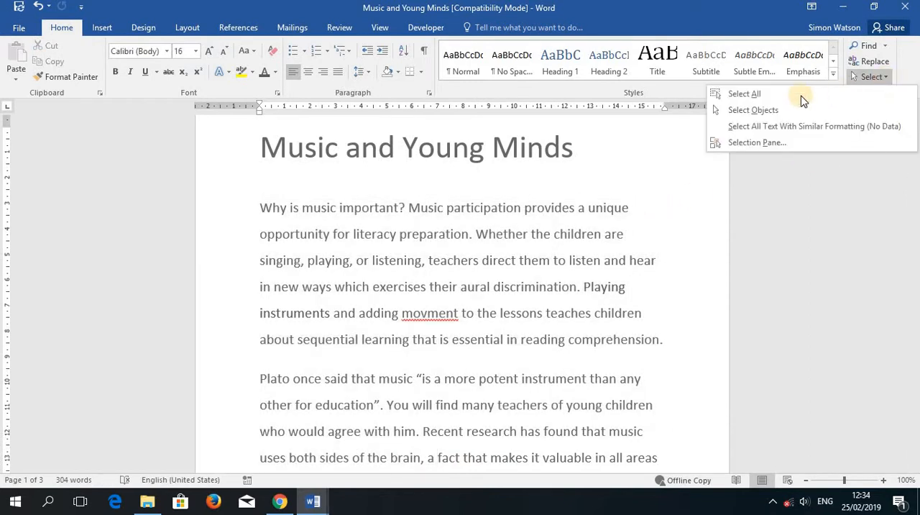
{"action": "left_click", "coordinate": [748, 95]}
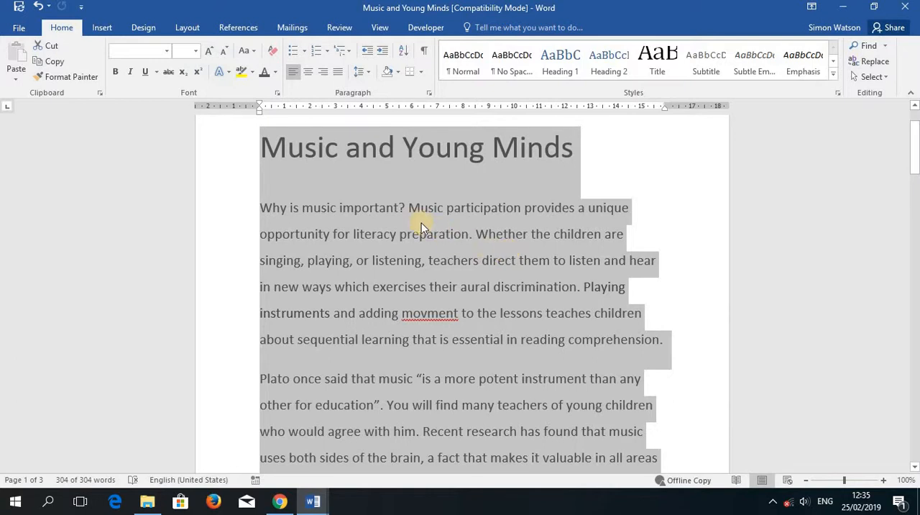
{"action": "left_click", "coordinate": [309, 73]}
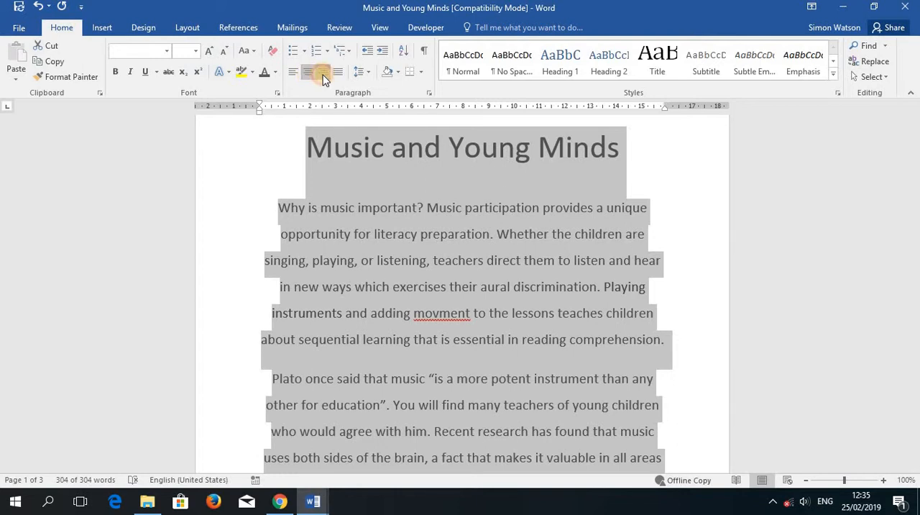
{"action": "left_click", "coordinate": [323, 74]}
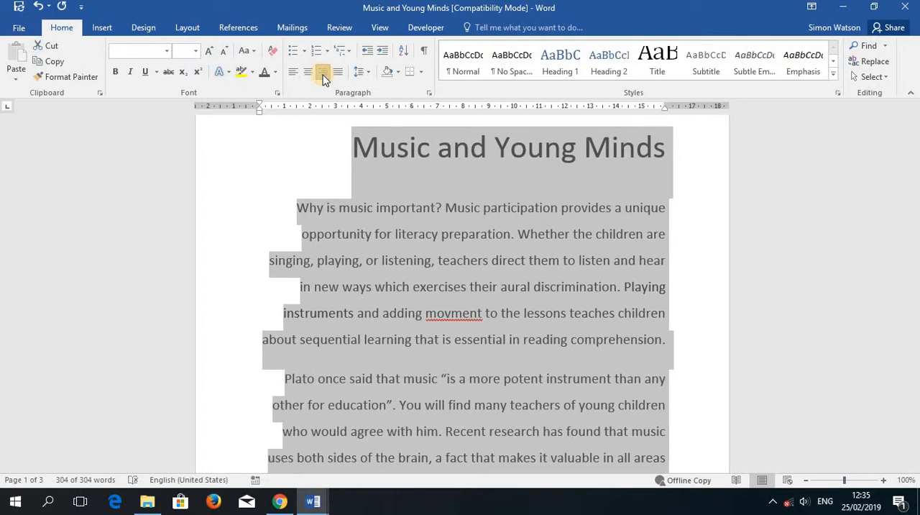
{"action": "left_click", "coordinate": [698, 246]}
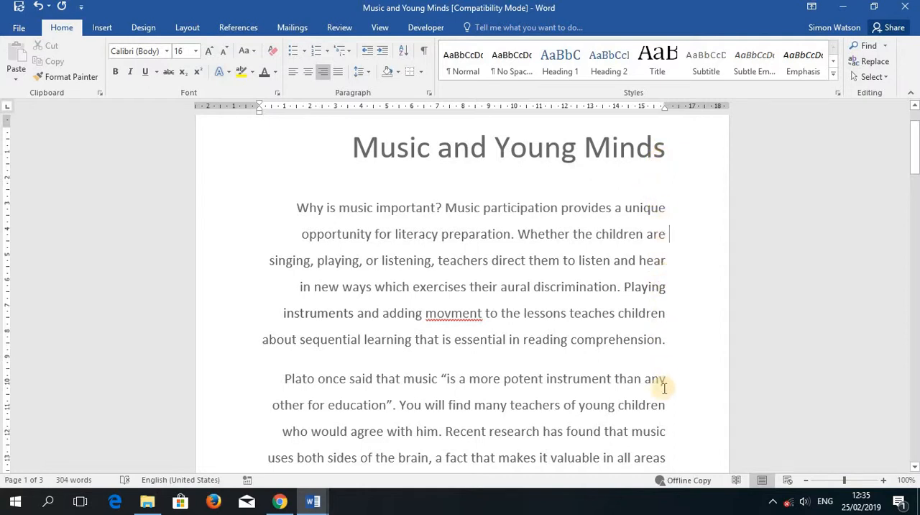
Step: Look through the right-aligned document to examine how the text lines up along both margins
{"action": "scroll", "coordinate": [666, 452], "scroll_direction": "down", "scroll_amount": 2}
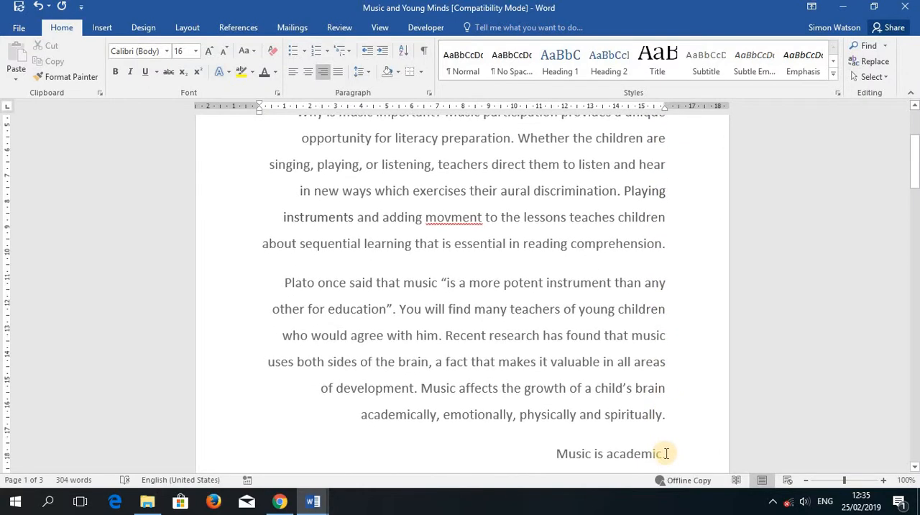
{"action": "scroll", "coordinate": [666, 453], "scroll_direction": "down", "scroll_amount": 6}
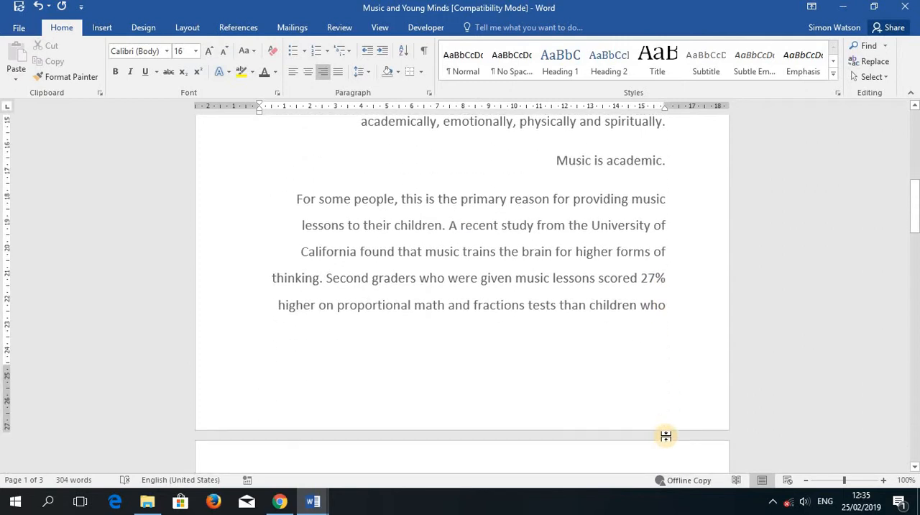
{"action": "scroll", "coordinate": [612, 409], "scroll_direction": "up", "scroll_amount": 7}
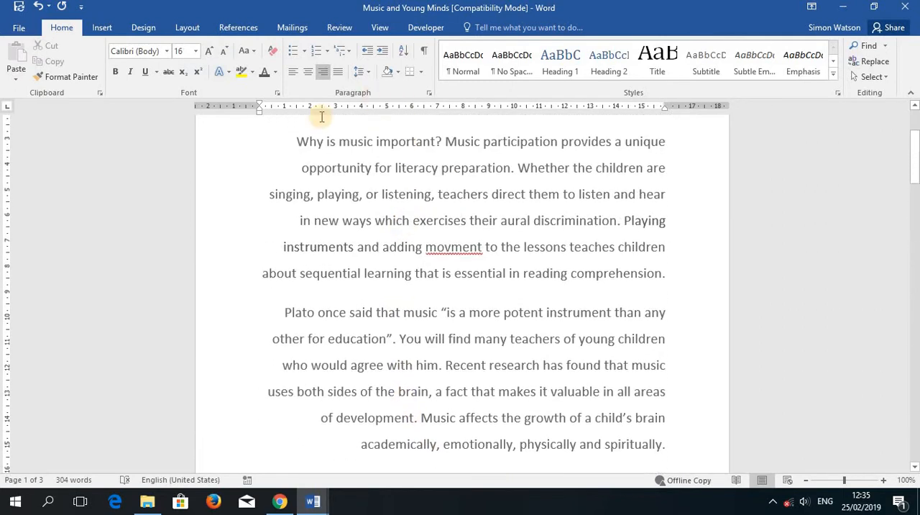
{"action": "scroll", "coordinate": [384, 332], "scroll_direction": "down", "scroll_amount": 3}
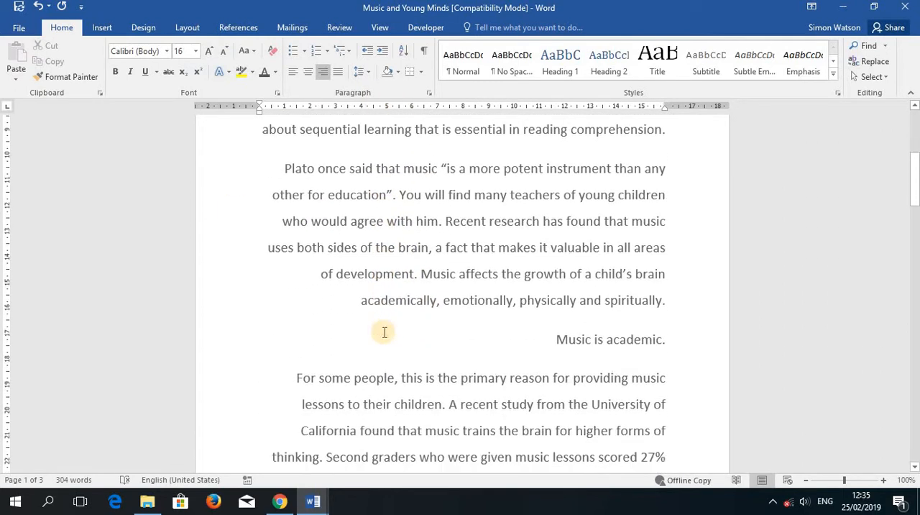
{"action": "scroll", "coordinate": [383, 331], "scroll_direction": "up", "scroll_amount": 6}
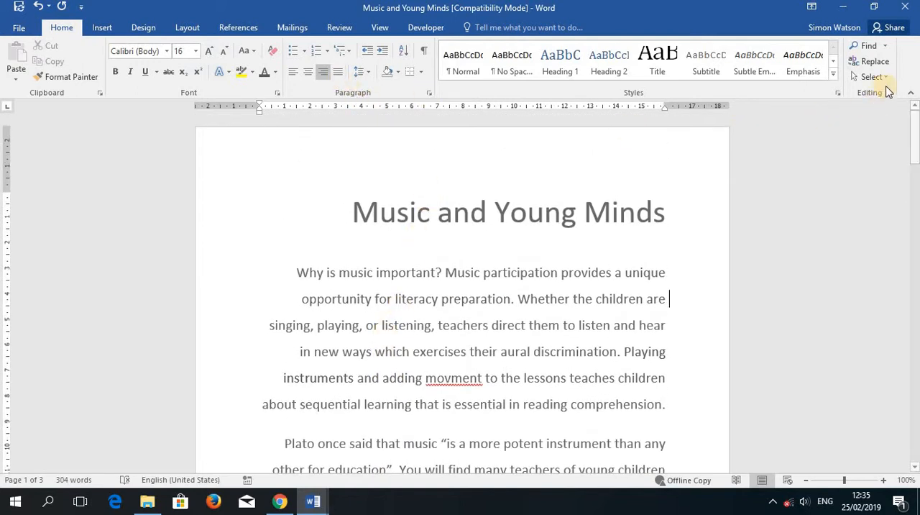
{"action": "scroll", "coordinate": [459, 263], "scroll_direction": "down", "scroll_amount": 1}
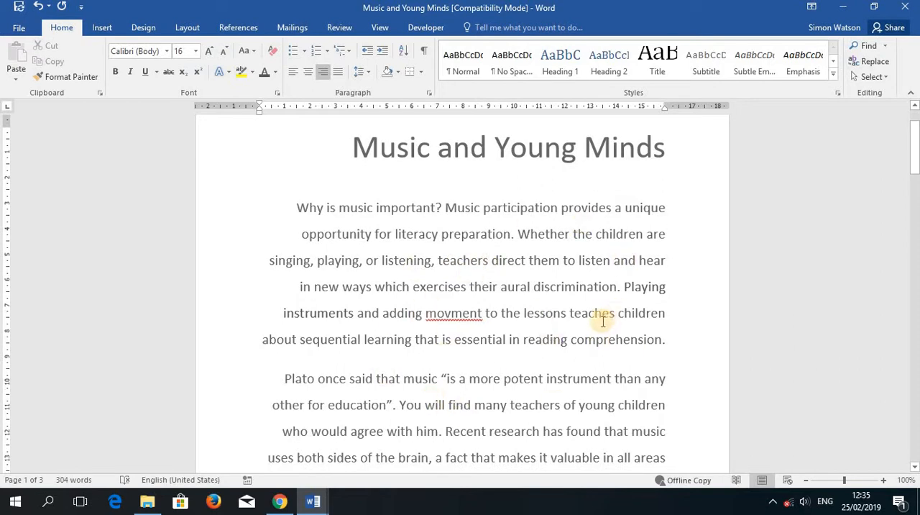
{"action": "scroll", "coordinate": [551, 309], "scroll_direction": "up", "scroll_amount": 1}
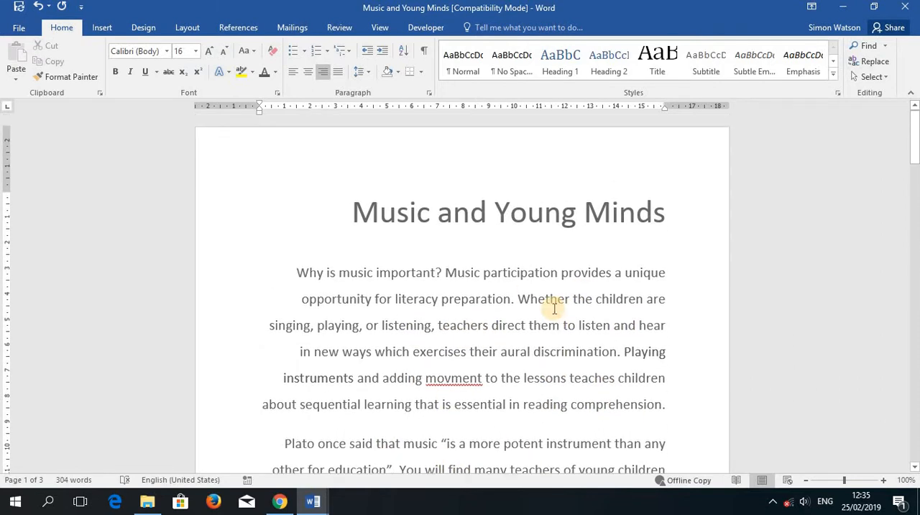
Step: Justify all the text in the document and check both margins across its pages
{"action": "left_click", "coordinate": [876, 76]}
{"action": "left_click", "coordinate": [812, 96]}
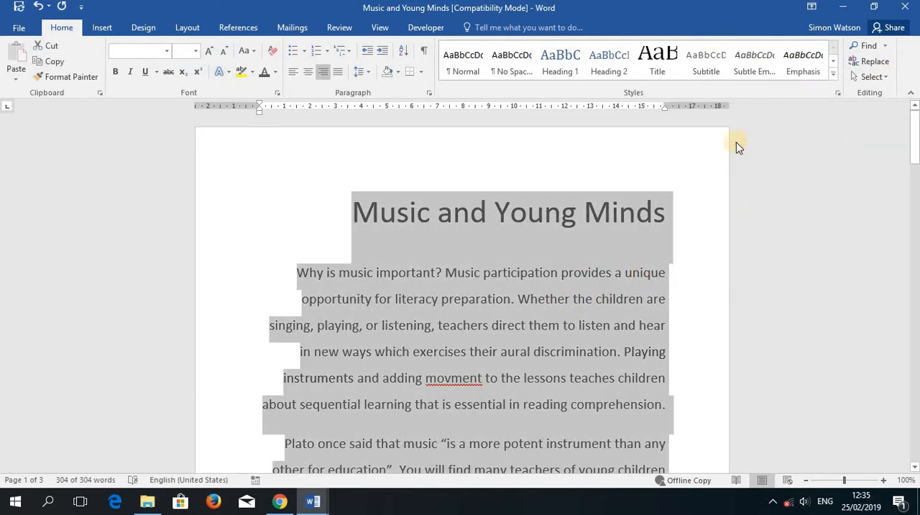
{"action": "left_click", "coordinate": [338, 73]}
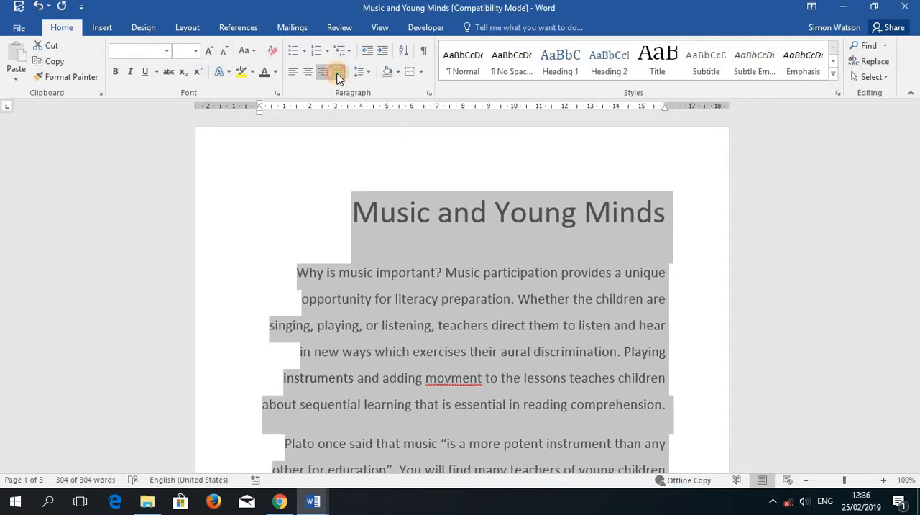
{"action": "scroll", "coordinate": [347, 371], "scroll_direction": "down", "scroll_amount": 2}
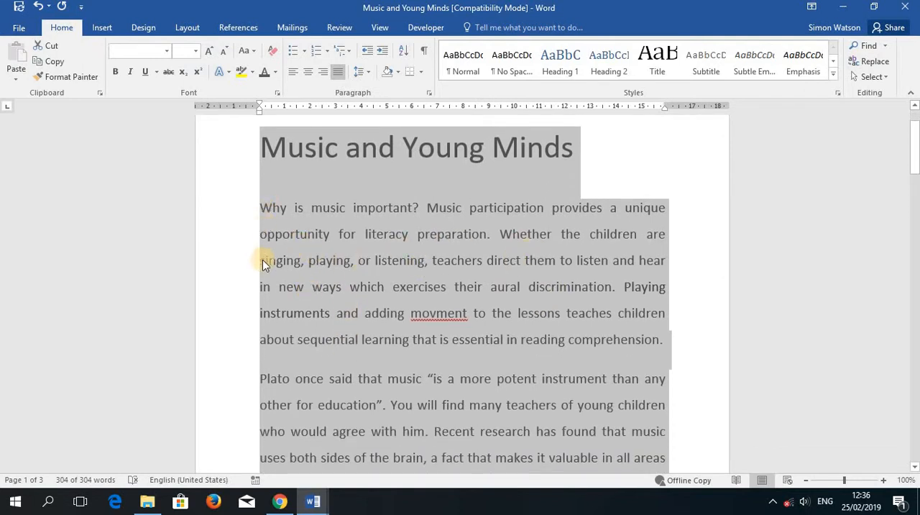
{"action": "left_click", "coordinate": [675, 213]}
{"action": "scroll", "coordinate": [663, 372], "scroll_direction": "down", "scroll_amount": 8}
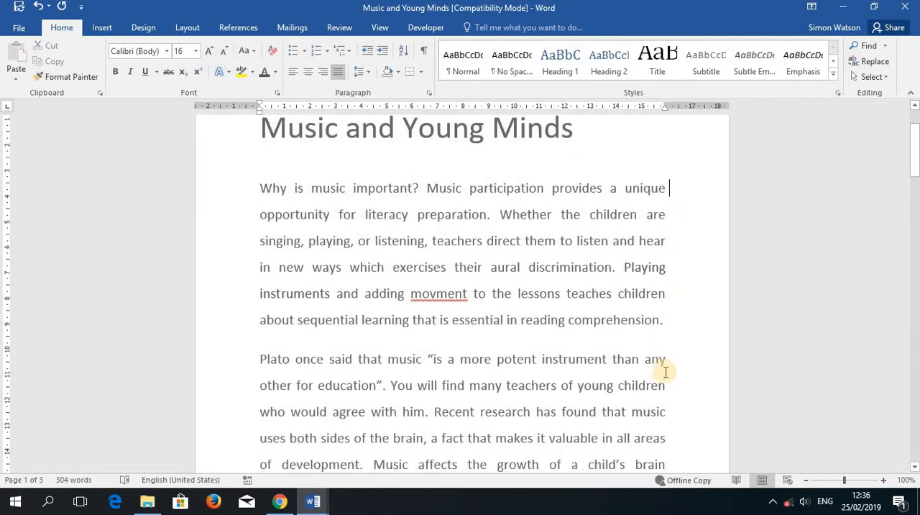
{"action": "scroll", "coordinate": [665, 372], "scroll_direction": "down", "scroll_amount": 3}
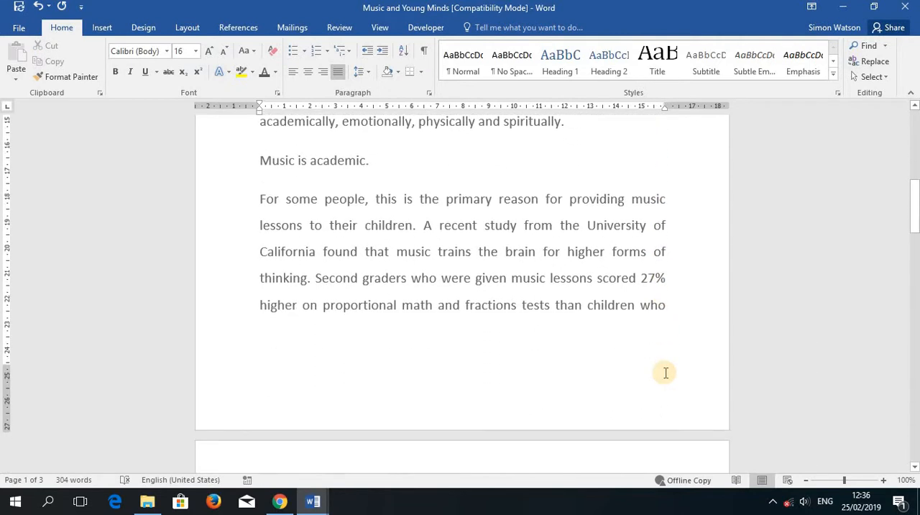
{"action": "scroll", "coordinate": [665, 371], "scroll_direction": "down", "scroll_amount": 11}
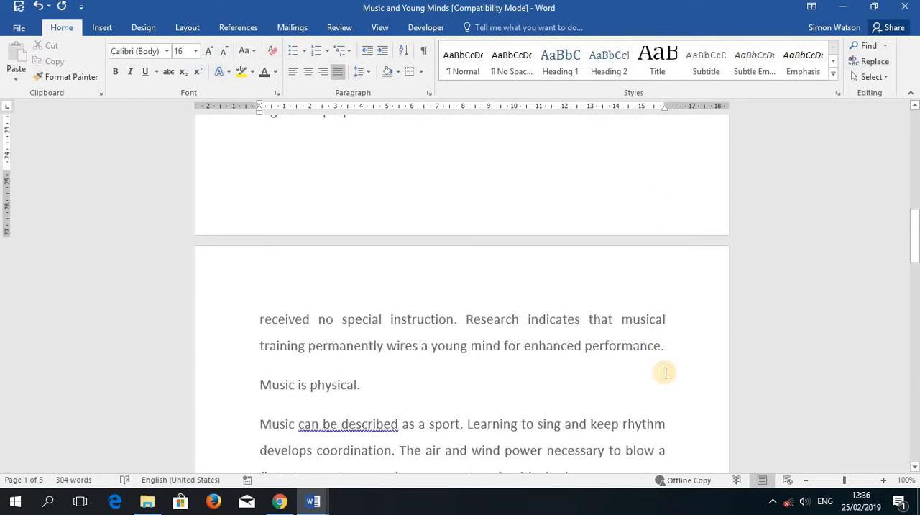
{"action": "scroll", "coordinate": [666, 372], "scroll_direction": "up", "scroll_amount": 20}
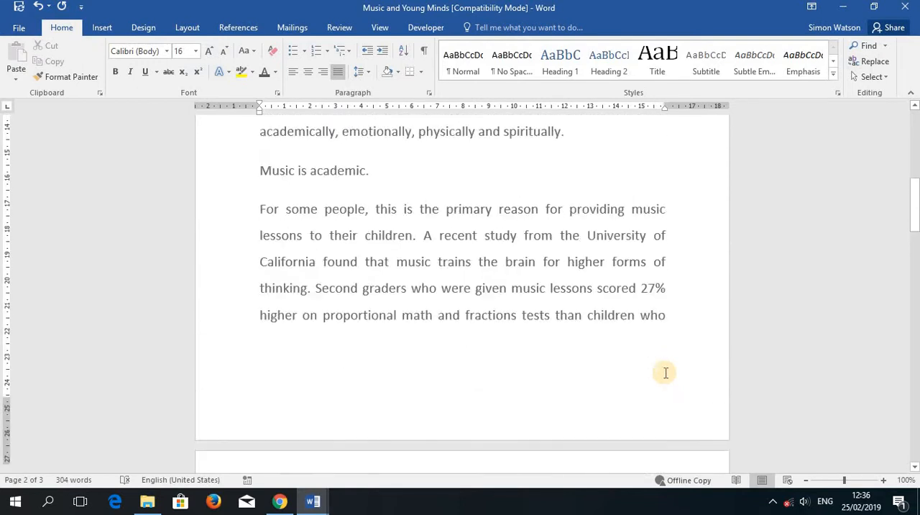
Step: Compare left, centre and right alignment on the whole document, ending with justified text
{"action": "left_click", "coordinate": [872, 76]}
{"action": "left_click", "coordinate": [863, 99]}
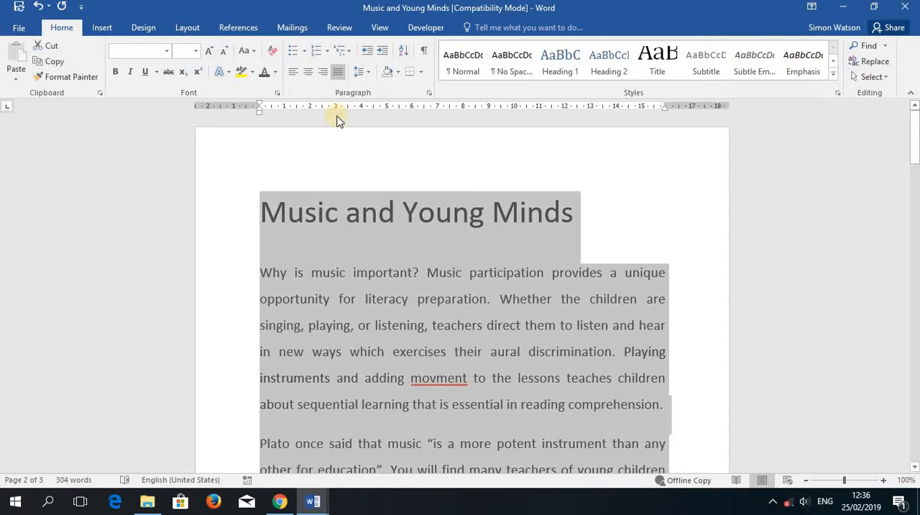
{"action": "left_click", "coordinate": [293, 73]}
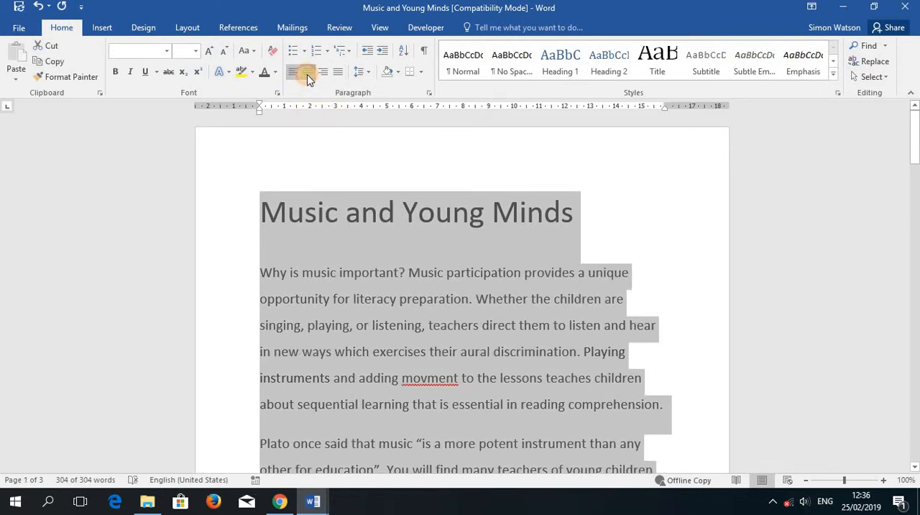
{"action": "left_click", "coordinate": [307, 78]}
{"action": "left_click", "coordinate": [322, 76]}
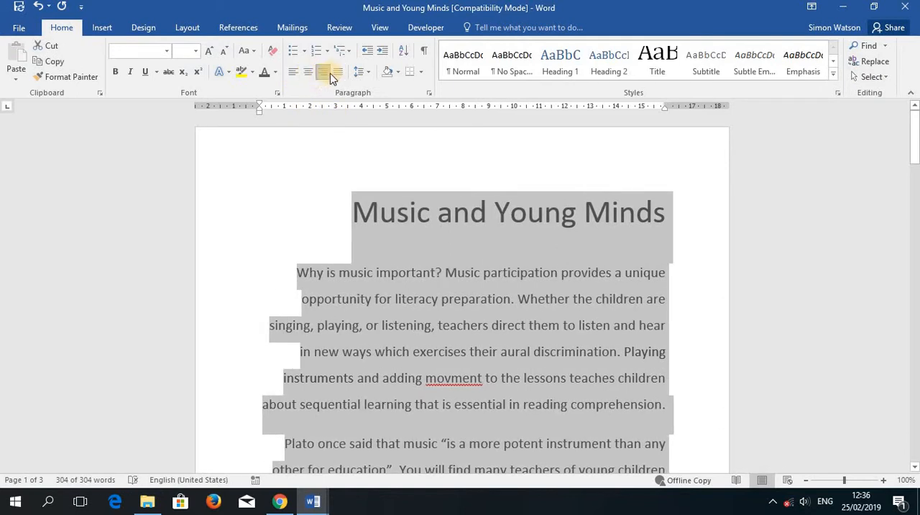
{"action": "left_click", "coordinate": [336, 75]}
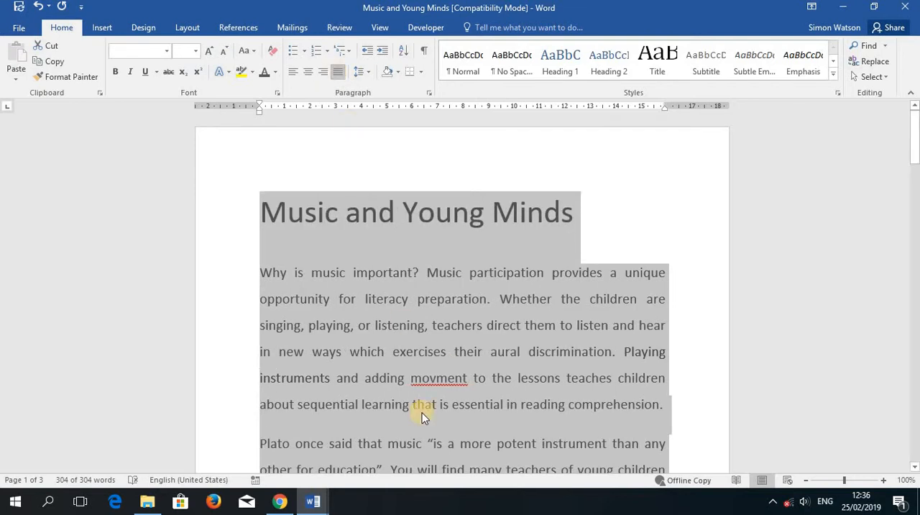
{"action": "scroll", "coordinate": [422, 416], "scroll_direction": "down", "scroll_amount": 3}
{"action": "scroll", "coordinate": [422, 413], "scroll_direction": "up", "scroll_amount": 3}
Step: Make the title "Music and Young Minds" bold
{"action": "left_click", "coordinate": [659, 209]}
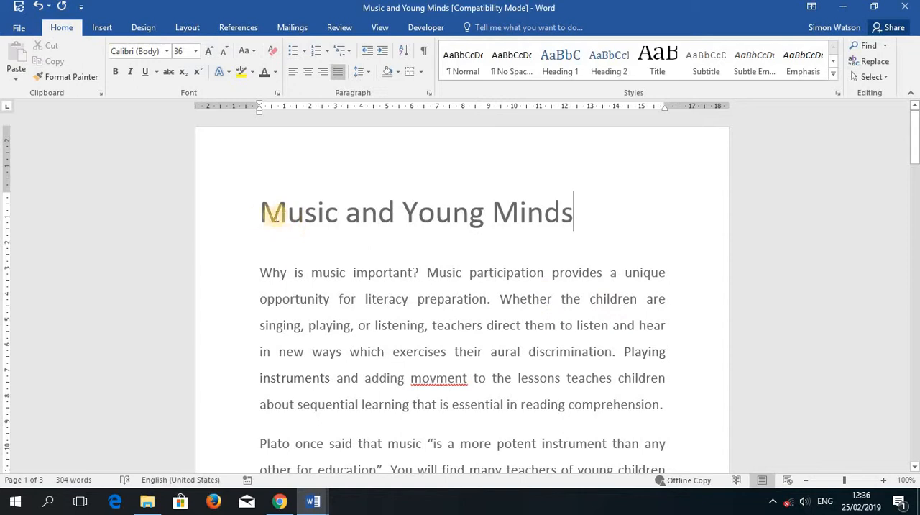
{"action": "left_click_drag", "start_coordinate": [318, 211], "coordinate": [565, 209]}
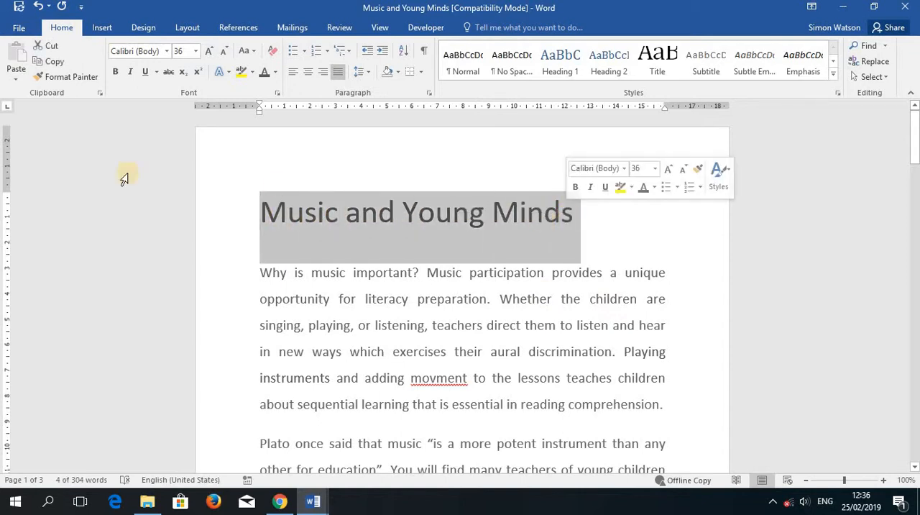
{"action": "left_click", "coordinate": [115, 74]}
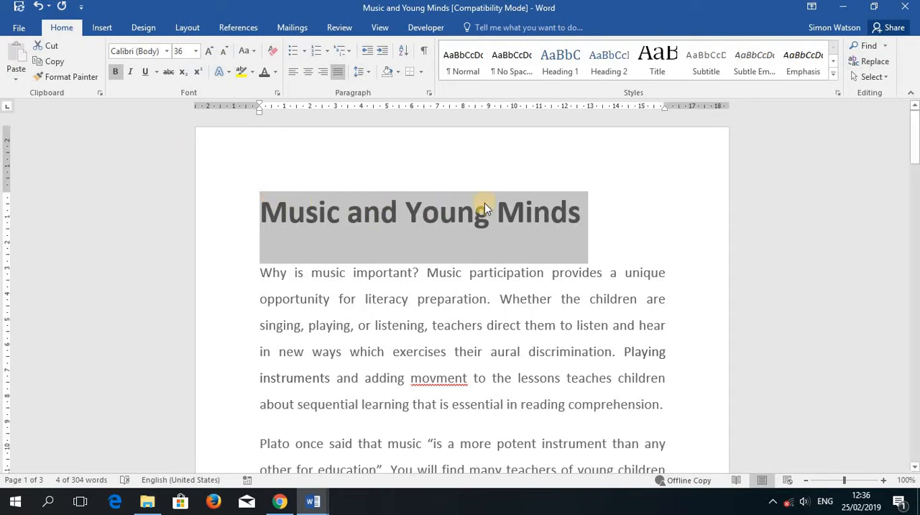
Step: Toggle bold off and on for the title "Music and Young Minds" to compare both looks, ending with bold
{"action": "left_click", "coordinate": [115, 72]}
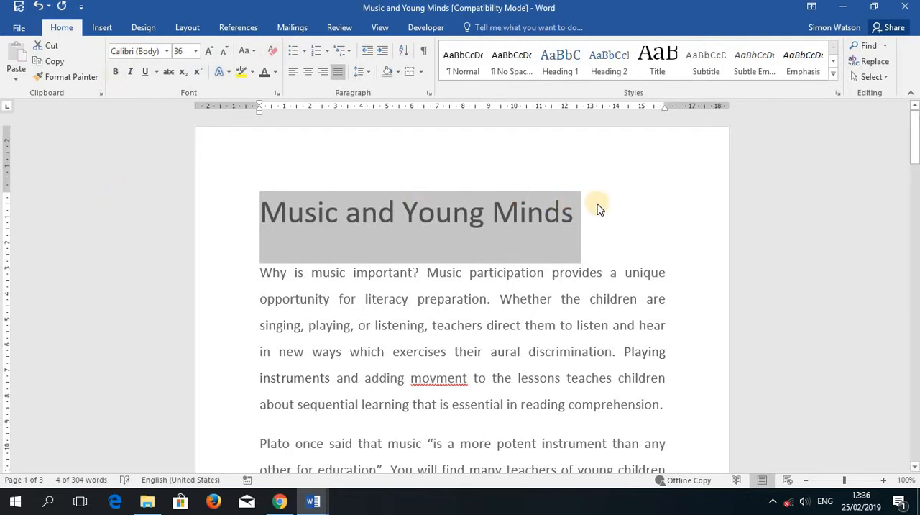
{"action": "left_click", "coordinate": [115, 72]}
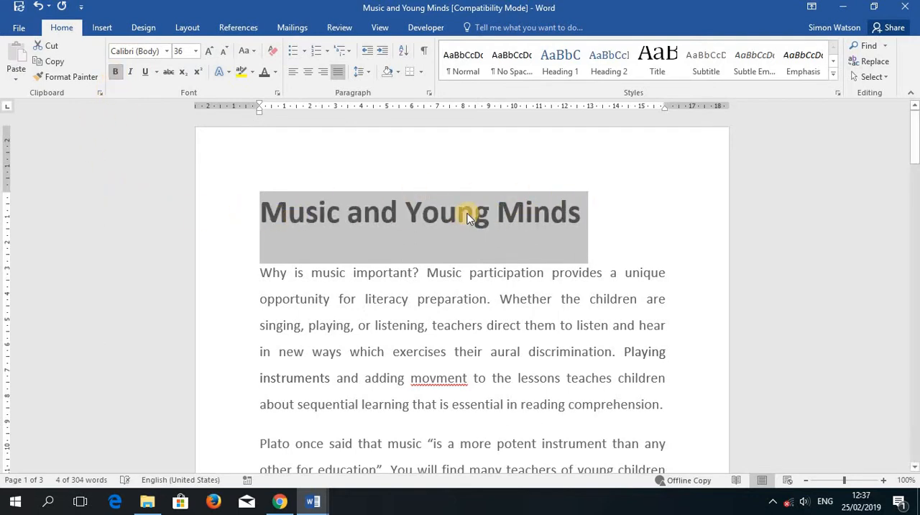
{"action": "left_click", "coordinate": [115, 72]}
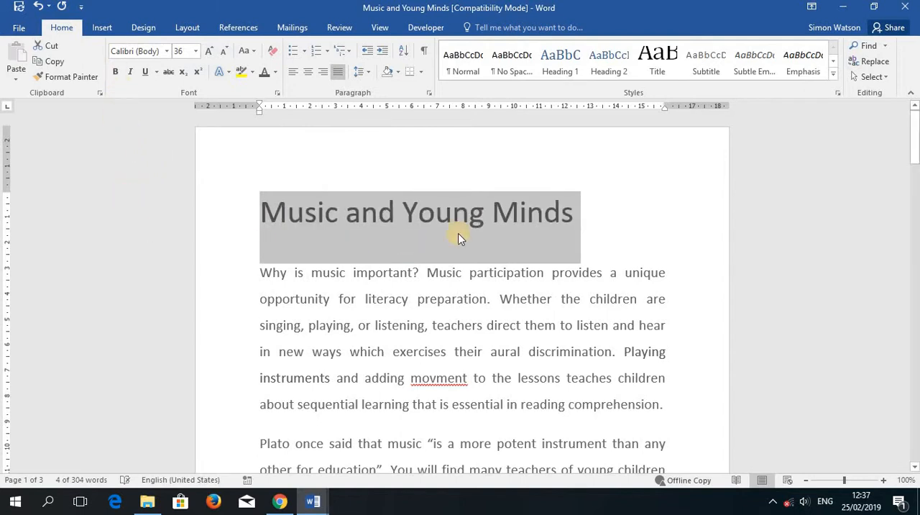
{"action": "left_click", "coordinate": [115, 72]}
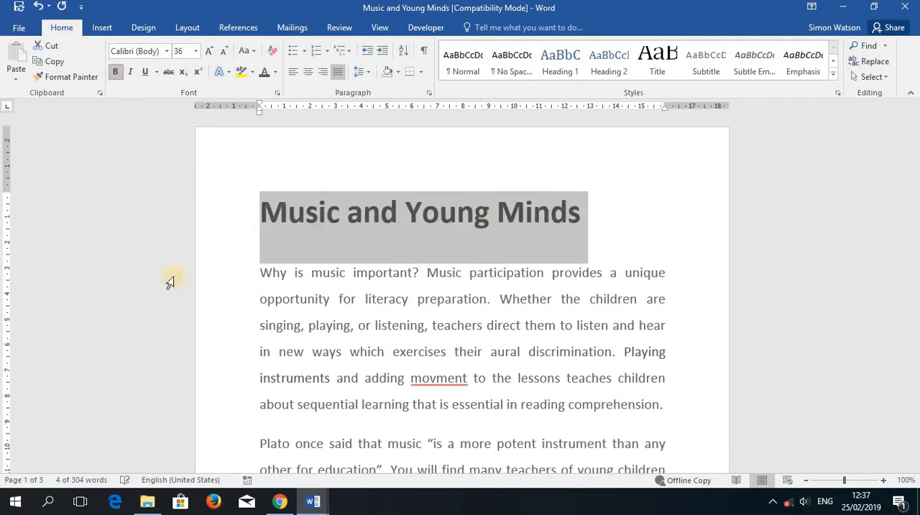
Step: Make the heading "Music is academic." on the first page bold
{"action": "scroll", "coordinate": [158, 295], "scroll_direction": "down", "scroll_amount": 4}
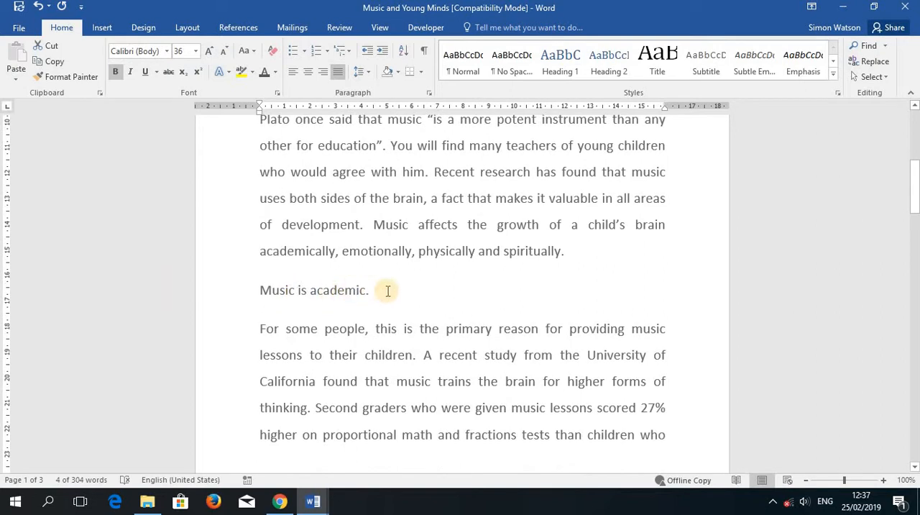
{"action": "left_click_drag", "start_coordinate": [388, 290], "coordinate": [242, 318]}
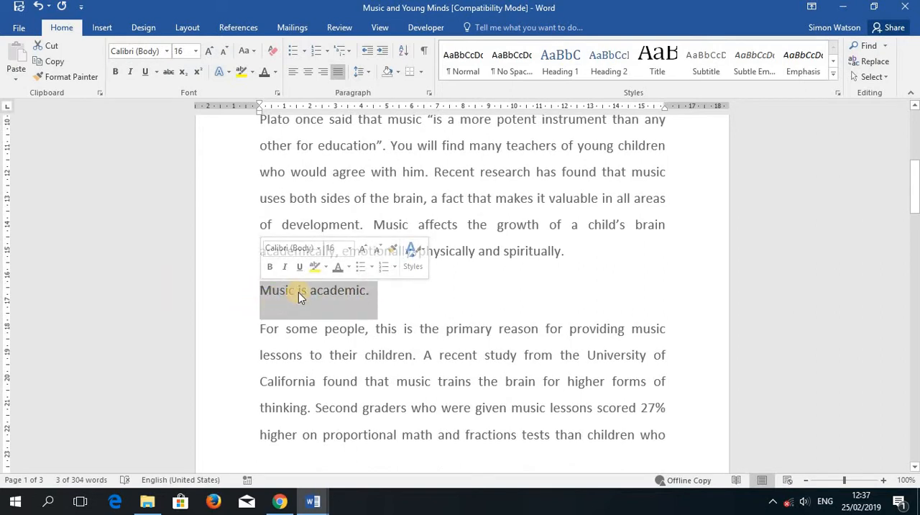
{"action": "scroll", "coordinate": [319, 311], "scroll_direction": "down", "scroll_amount": 2}
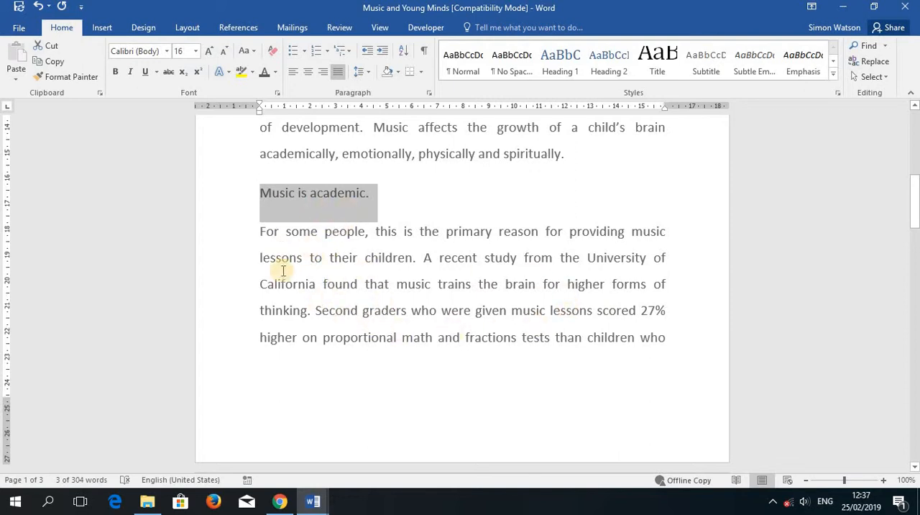
{"action": "left_click_drag", "start_coordinate": [413, 190], "coordinate": [233, 192]}
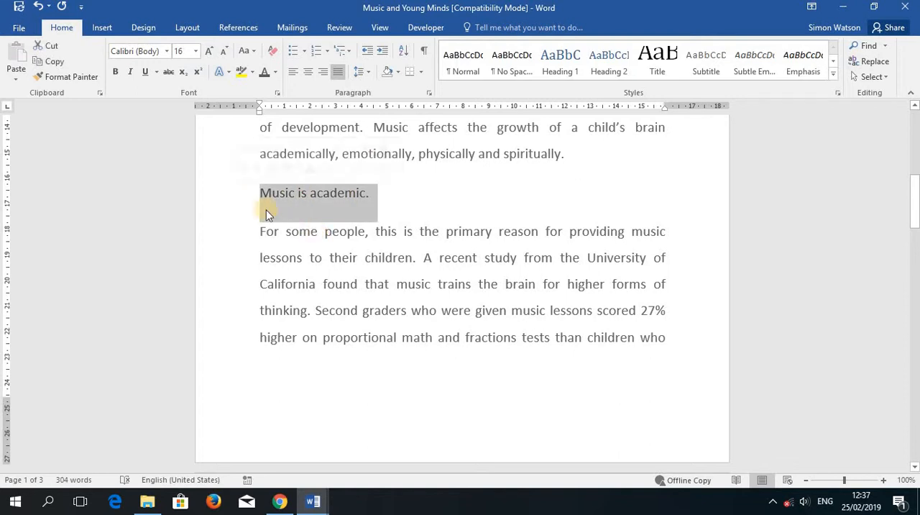
{"action": "left_click", "coordinate": [115, 72]}
Step: Make the headings "Music is physical." and "Music is emotional." on the second page bold
{"action": "scroll", "coordinate": [304, 407], "scroll_direction": "down", "scroll_amount": 5}
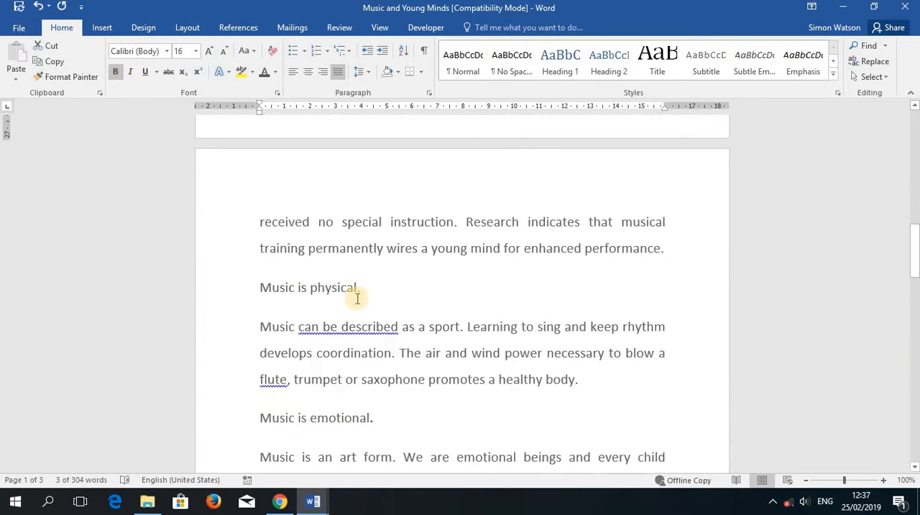
{"action": "left_click_drag", "start_coordinate": [370, 288], "coordinate": [243, 291]}
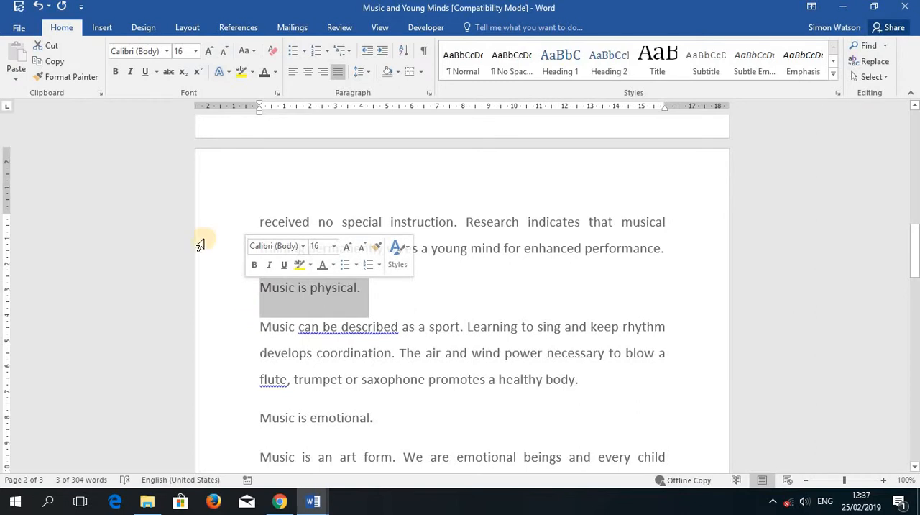
{"action": "left_click", "coordinate": [117, 72]}
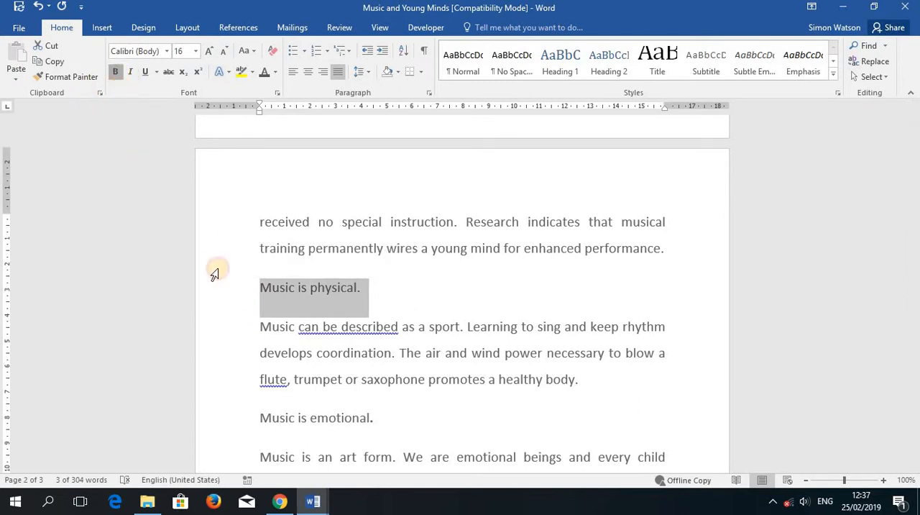
{"action": "scroll", "coordinate": [312, 425], "scroll_direction": "down", "scroll_amount": 5}
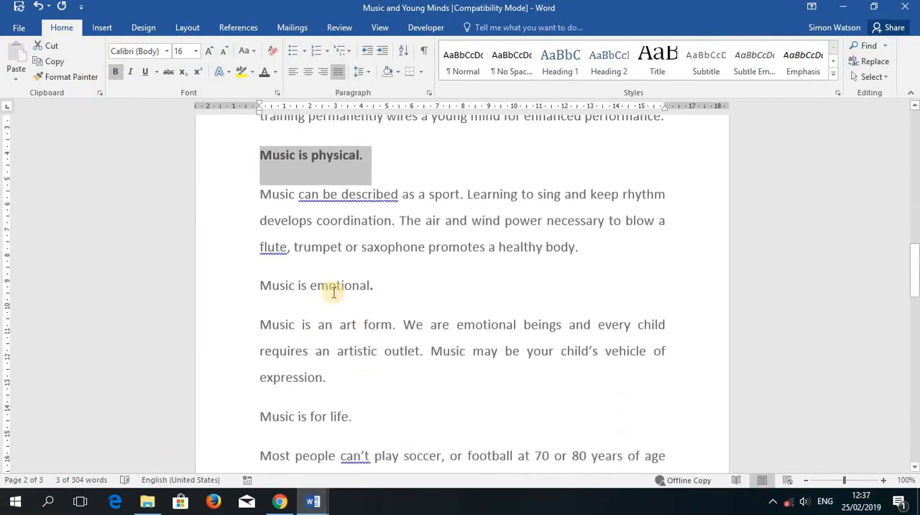
{"action": "left_click_drag", "start_coordinate": [380, 257], "coordinate": [260, 256]}
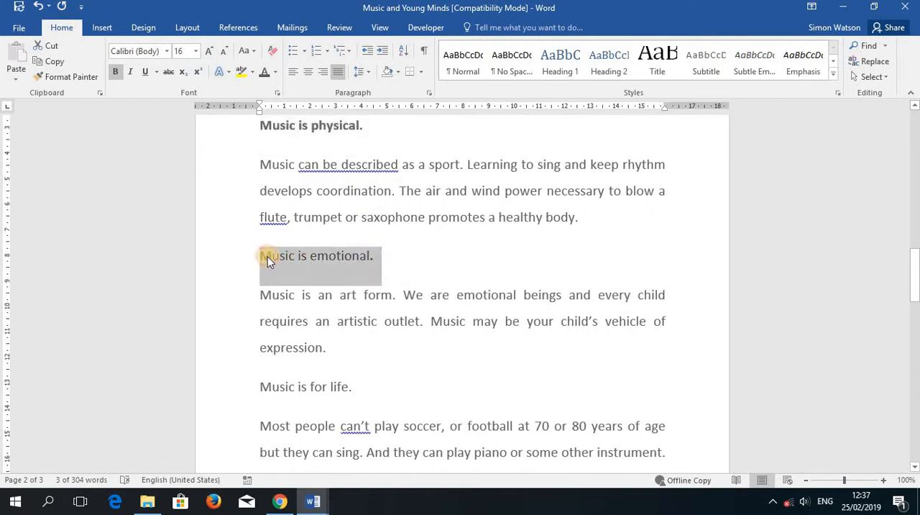
{"action": "left_click", "coordinate": [117, 72]}
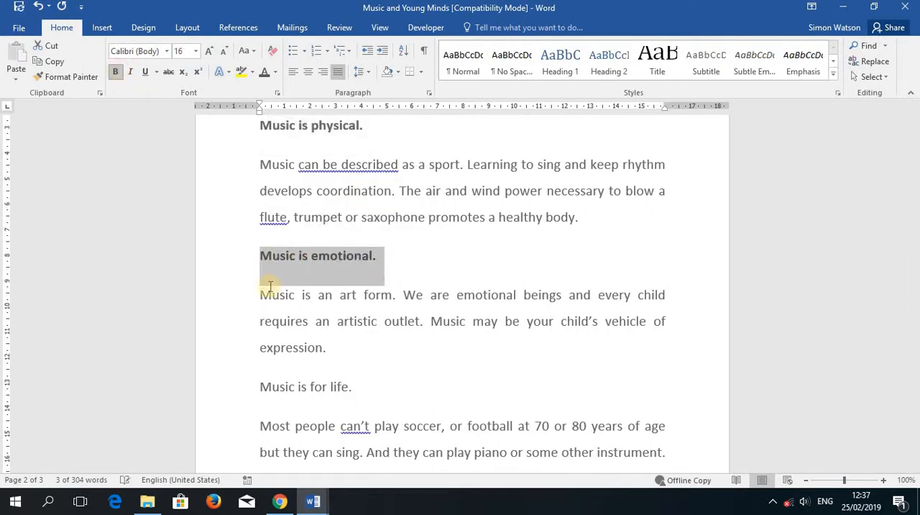
Step: Make the last heading, "Music is for life.", bold
{"action": "scroll", "coordinate": [361, 359], "scroll_direction": "down", "scroll_amount": 2}
{"action": "left_click_drag", "start_coordinate": [353, 321], "coordinate": [259, 324]}
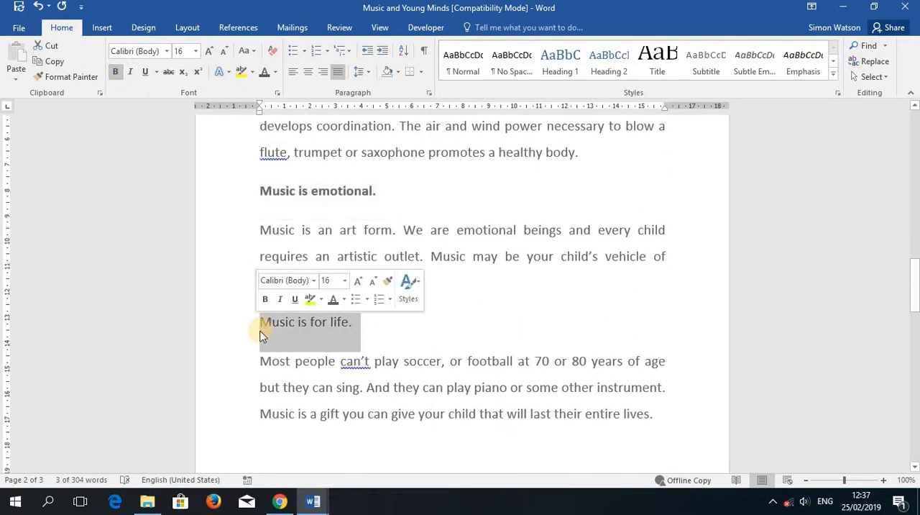
{"action": "left_click", "coordinate": [115, 74]}
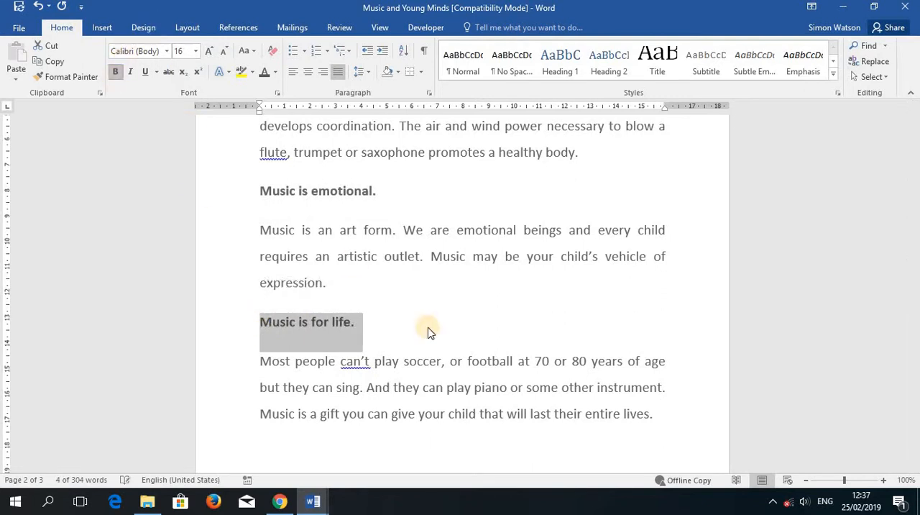
Step: Look through all pages of the document to check the bold title and headings and the end of the text
{"action": "scroll", "coordinate": [428, 329], "scroll_direction": "up", "scroll_amount": 5}
{"action": "scroll", "coordinate": [429, 328], "scroll_direction": "up", "scroll_amount": 20}
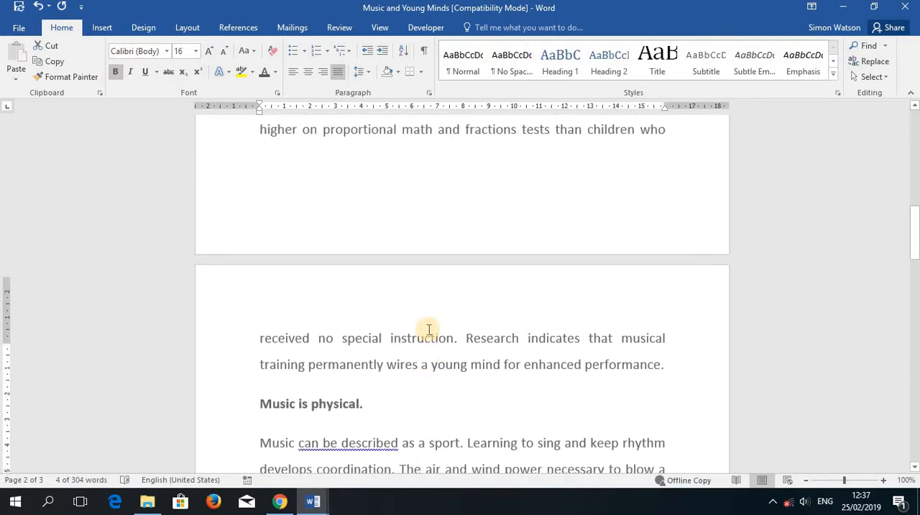
{"action": "scroll", "coordinate": [428, 328], "scroll_direction": "up", "scroll_amount": 6}
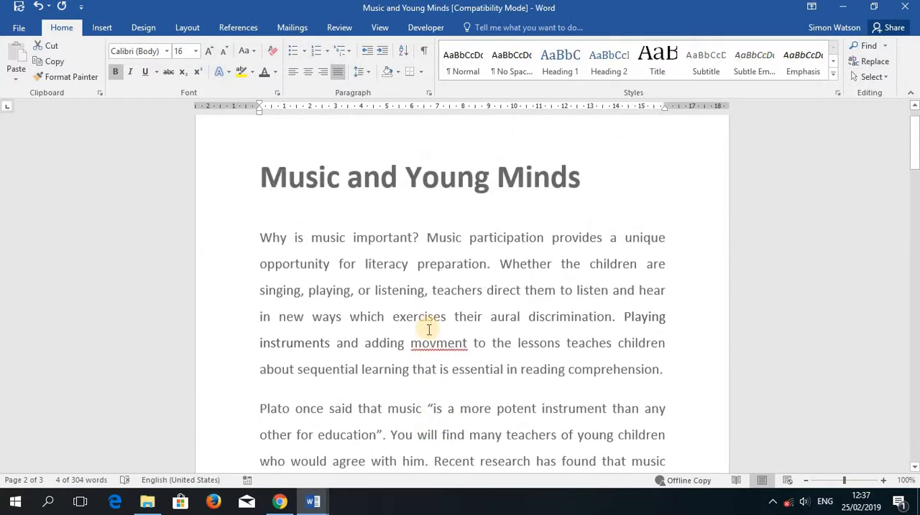
{"action": "scroll", "coordinate": [428, 329], "scroll_direction": "down", "scroll_amount": 15}
{"action": "scroll", "coordinate": [429, 329], "scroll_direction": "down", "scroll_amount": 20}
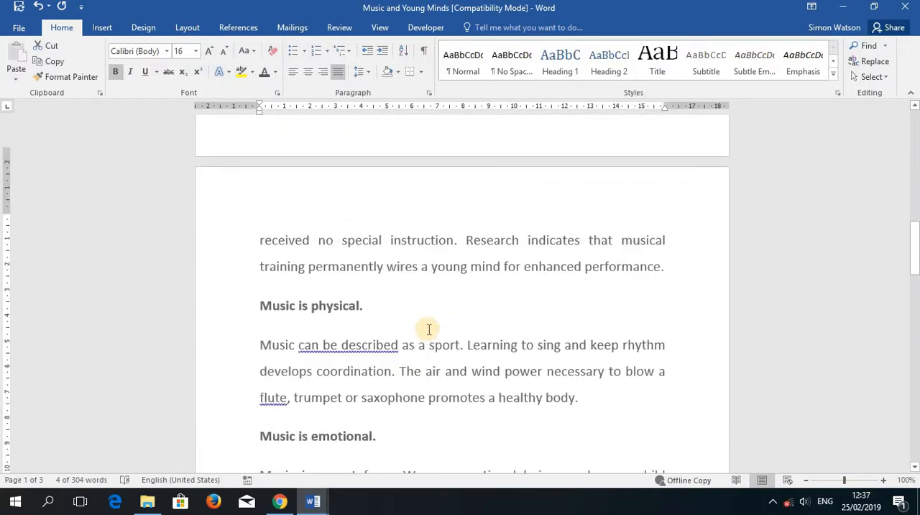
{"action": "scroll", "coordinate": [428, 328], "scroll_direction": "down", "scroll_amount": 5}
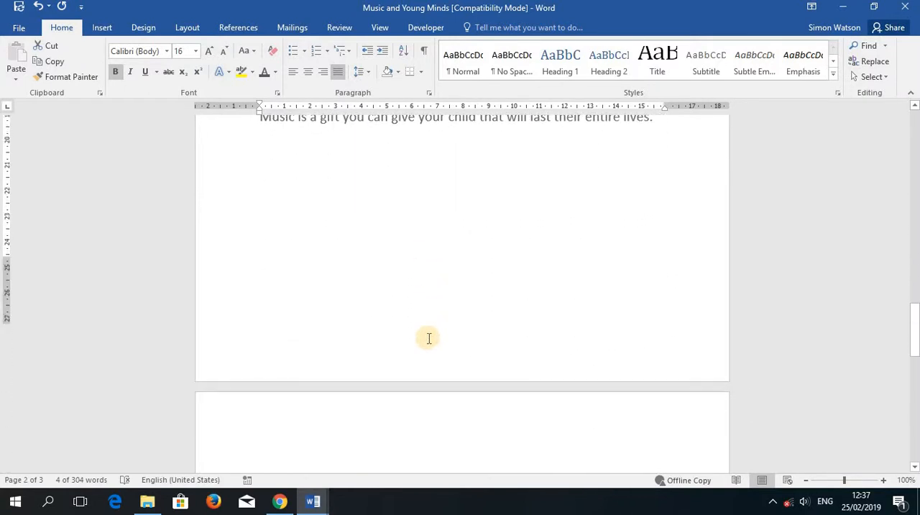
{"action": "scroll", "coordinate": [429, 333], "scroll_direction": "up", "scroll_amount": 6}
{"action": "scroll", "coordinate": [428, 336], "scroll_direction": "down", "scroll_amount": 3}
{"action": "scroll", "coordinate": [429, 338], "scroll_direction": "down", "scroll_amount": 5}
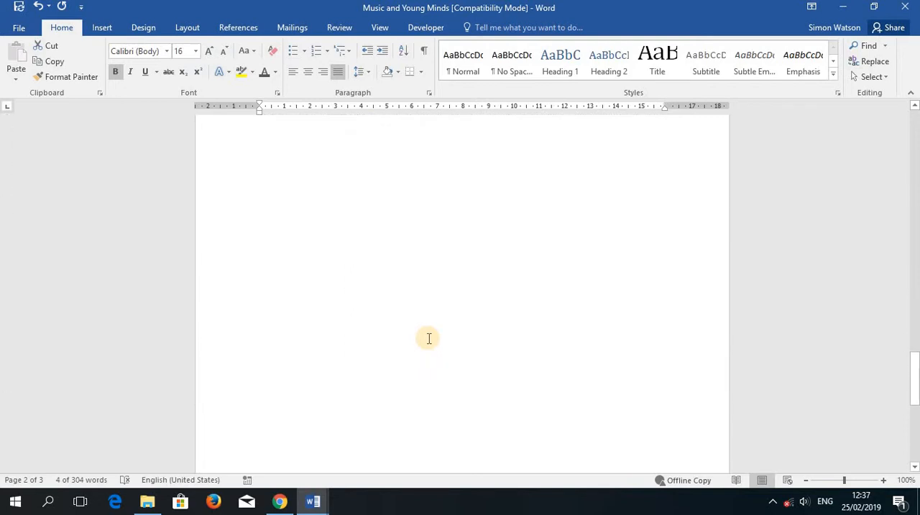
Step: Remove the blank third page by deleting the empty lines at the document's end, and check the remaining pages
{"action": "scroll", "coordinate": [427, 336], "scroll_direction": "up", "scroll_amount": 2}
{"action": "left_click", "coordinate": [271, 213]}
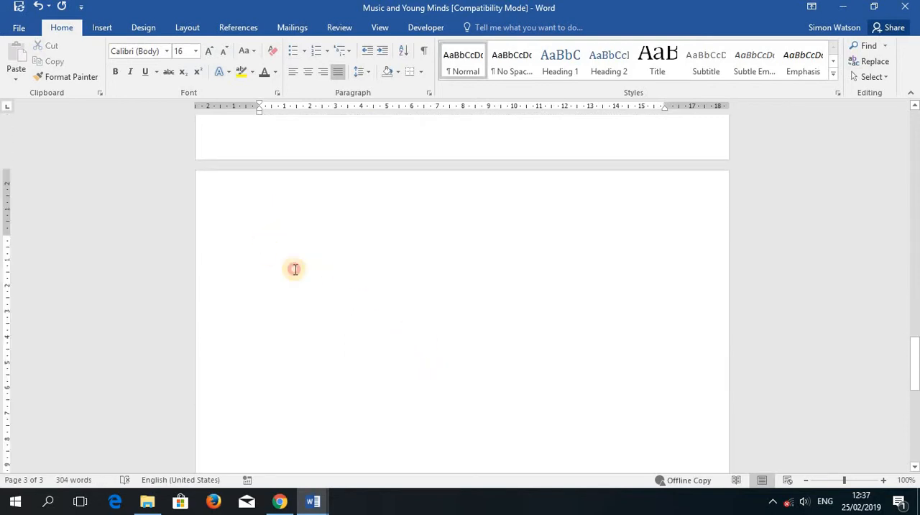
{"action": "left_click_drag", "start_coordinate": [294, 269], "coordinate": [387, 351]}
{"action": "left_click", "coordinate": [387, 351]}
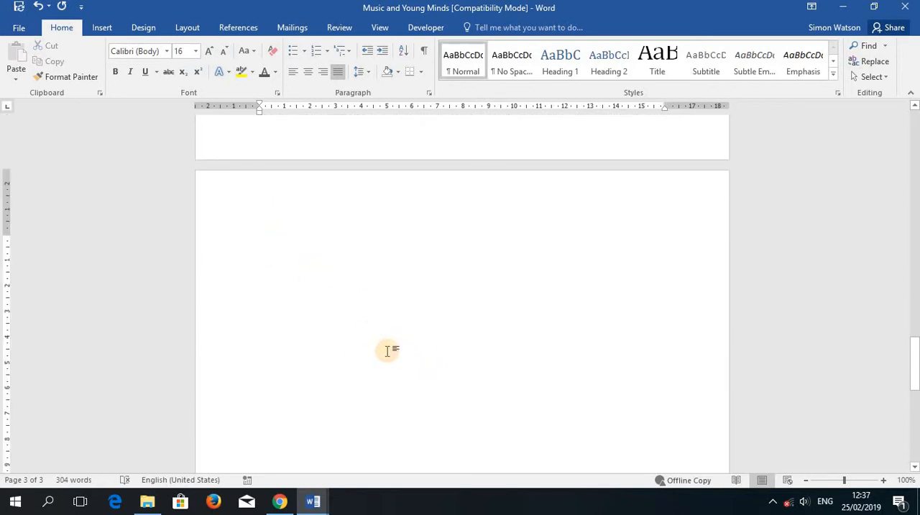
{"action": "key", "text": "BackSpace"}
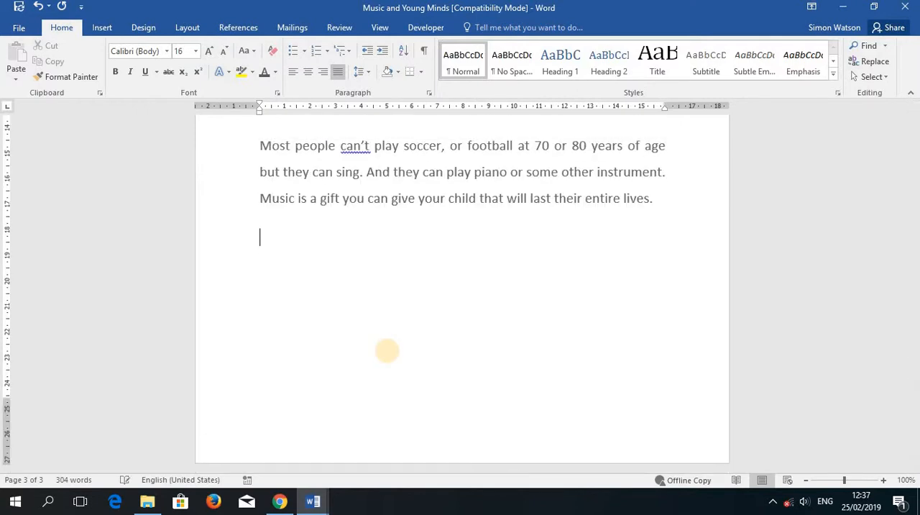
{"action": "scroll", "coordinate": [387, 350], "scroll_direction": "up", "scroll_amount": 8}
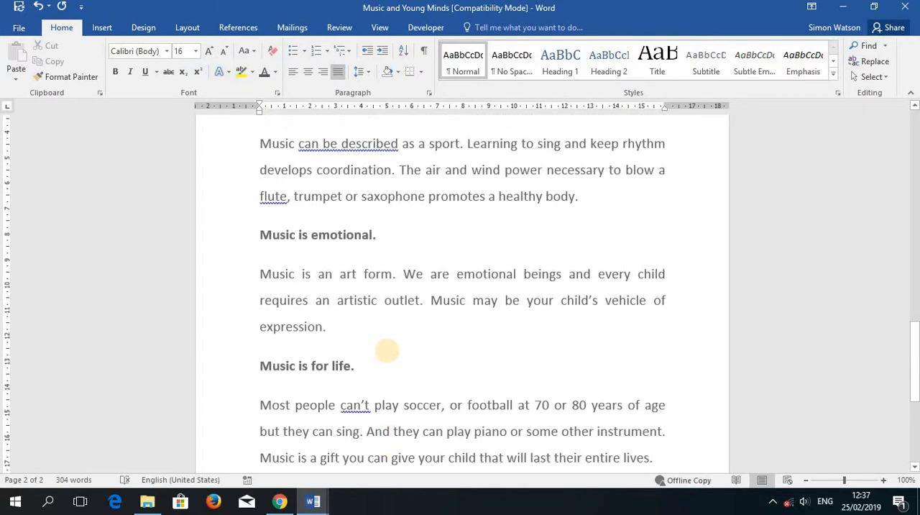
{"action": "scroll", "coordinate": [386, 350], "scroll_direction": "up", "scroll_amount": 6}
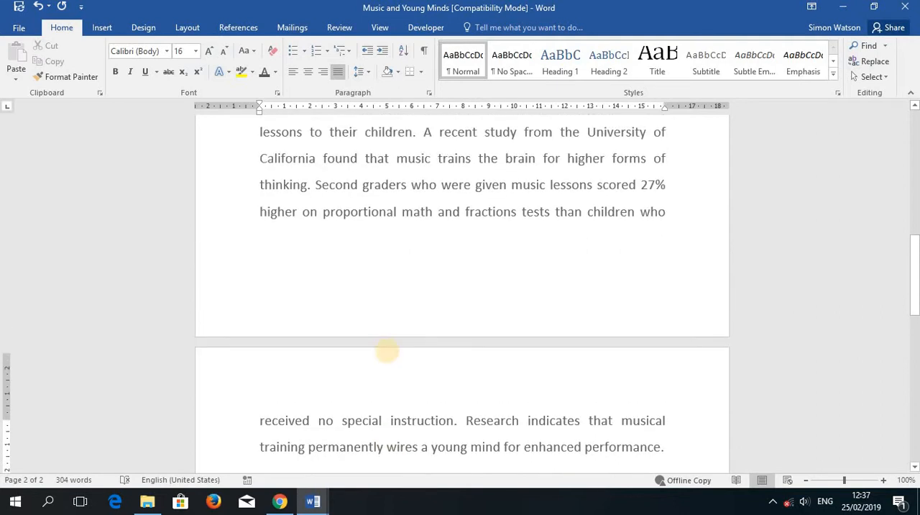
{"action": "scroll", "coordinate": [387, 351], "scroll_direction": "up", "scroll_amount": 5}
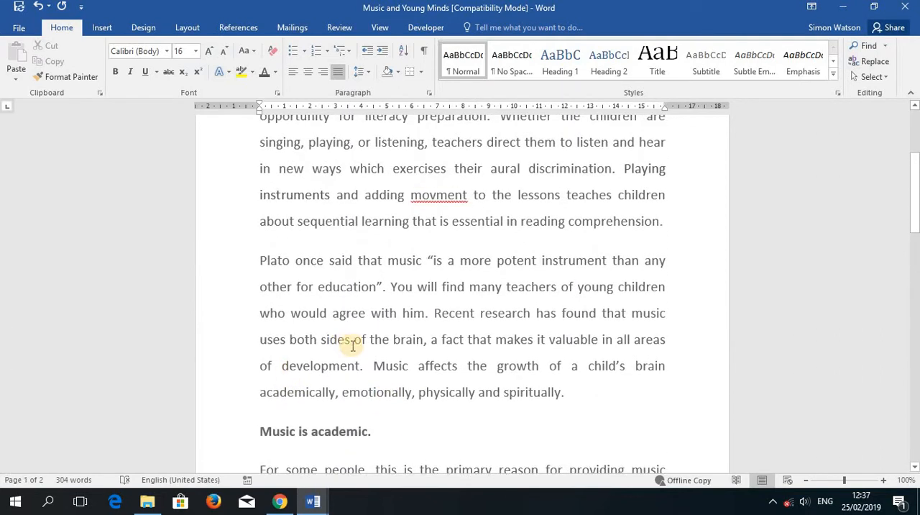
{"action": "scroll", "coordinate": [353, 347], "scroll_direction": "up", "scroll_amount": 1}
Step: Add a footer containing the author's full name and the date 25th February 2019, and return to the document body
{"action": "scroll", "coordinate": [353, 345], "scroll_direction": "down", "scroll_amount": 6}
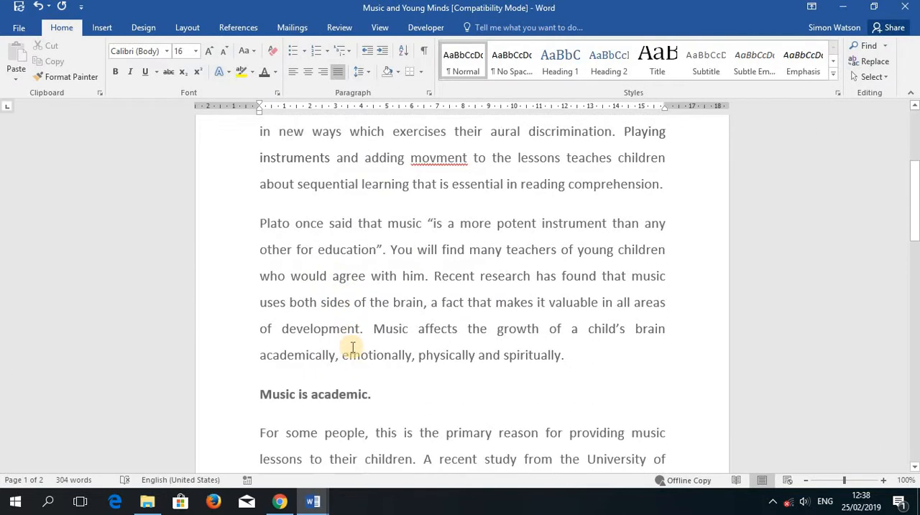
{"action": "scroll", "coordinate": [353, 348], "scroll_direction": "down", "scroll_amount": 3}
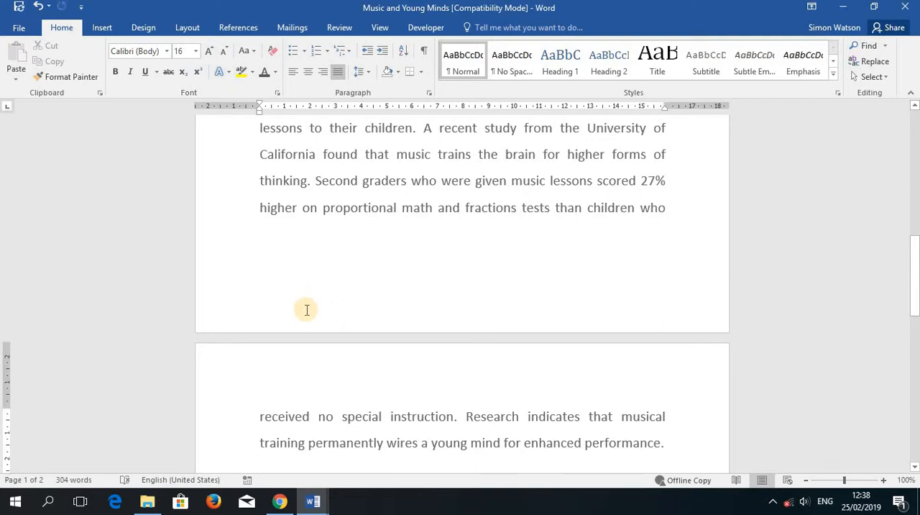
{"action": "double_click", "coordinate": [263, 313]}
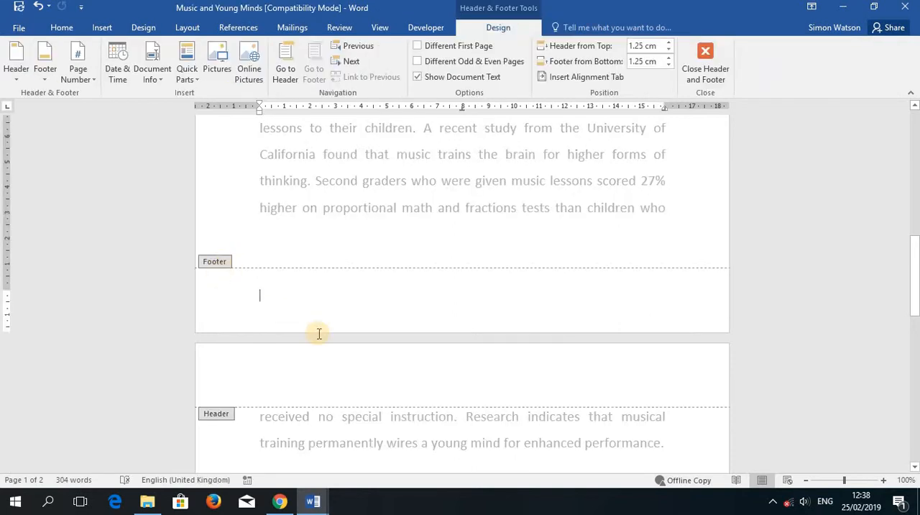
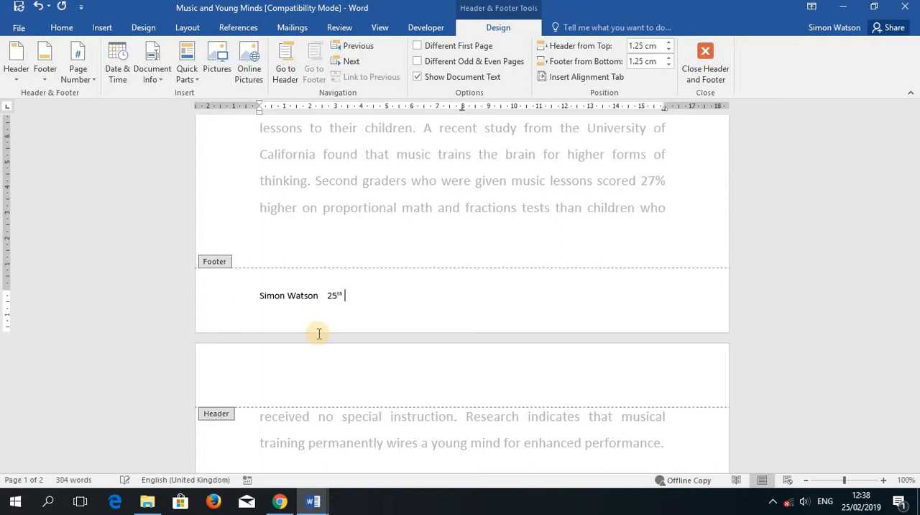
{"action": "type", "text": "ruary 2019"}
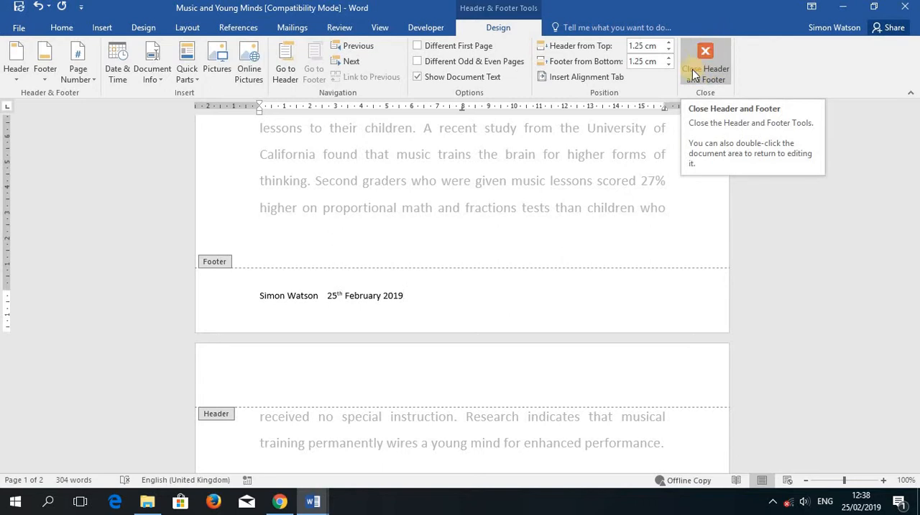
{"action": "left_click", "coordinate": [706, 55]}
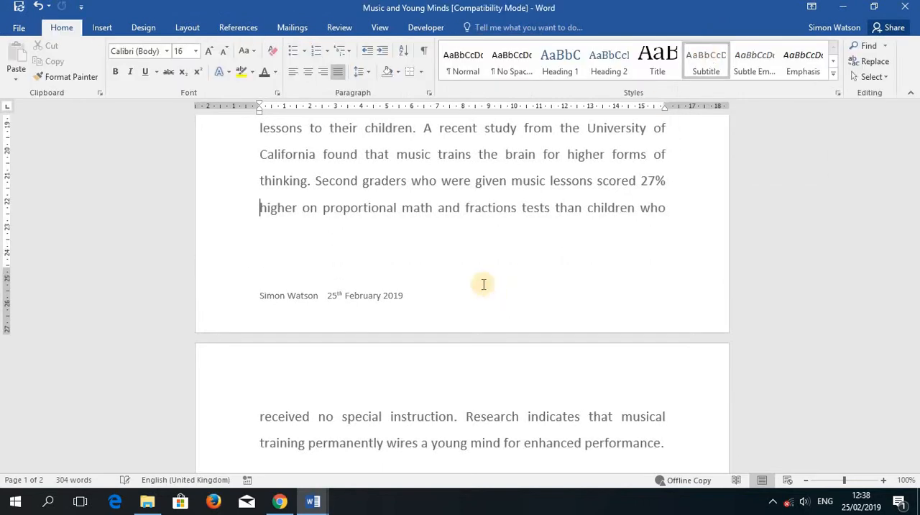
{"action": "scroll", "coordinate": [429, 222], "scroll_direction": "up", "scroll_amount": 2}
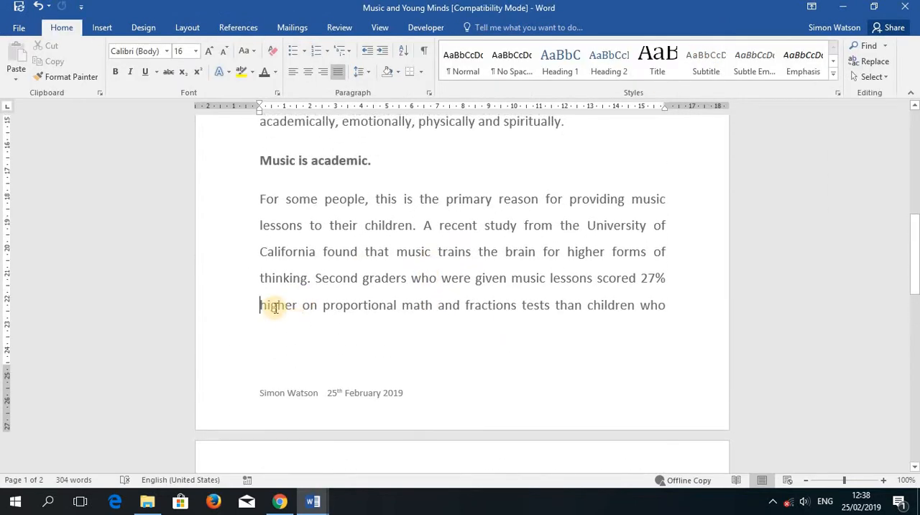
{"action": "left_click_drag", "start_coordinate": [263, 307], "coordinate": [389, 305]}
{"action": "left_click_drag", "start_coordinate": [384, 258], "coordinate": [468, 239]}
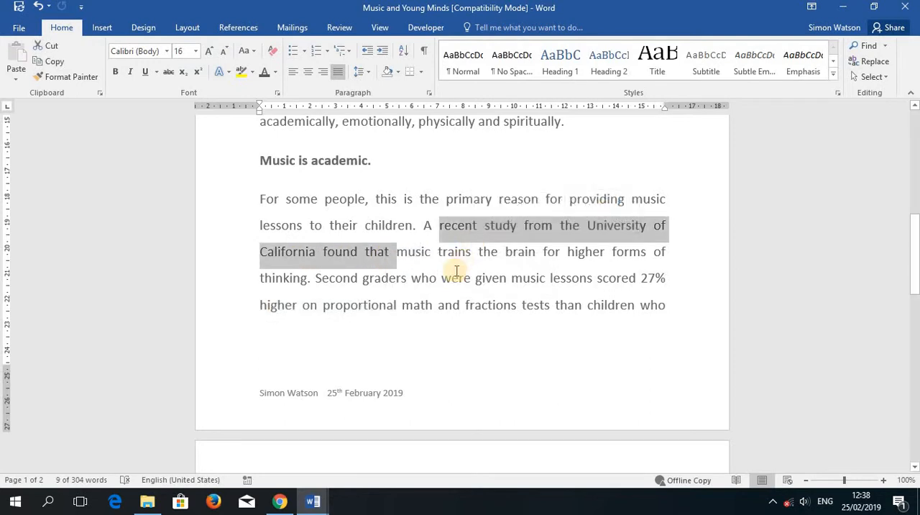
Step: Open the first page's footer for editing and return to the document body
{"action": "scroll", "coordinate": [452, 277], "scroll_direction": "down", "scroll_amount": 2}
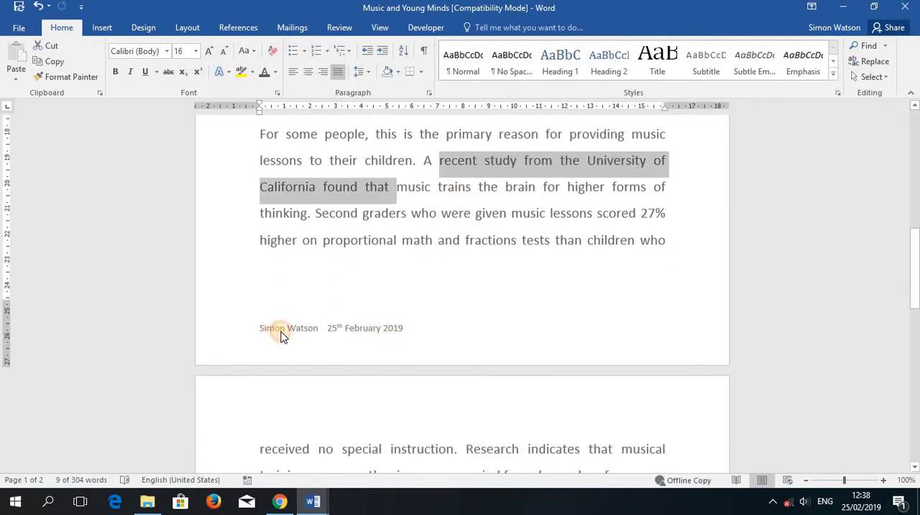
{"action": "left_click", "coordinate": [277, 330]}
{"action": "left_click_drag", "start_coordinate": [403, 327], "coordinate": [305, 328]}
{"action": "left_click_drag", "start_coordinate": [305, 328], "coordinate": [382, 330]}
{"action": "left_click_drag", "start_coordinate": [381, 330], "coordinate": [305, 328]}
{"action": "left_click_drag", "start_coordinate": [305, 328], "coordinate": [371, 326]}
{"action": "double_click", "coordinate": [372, 328]}
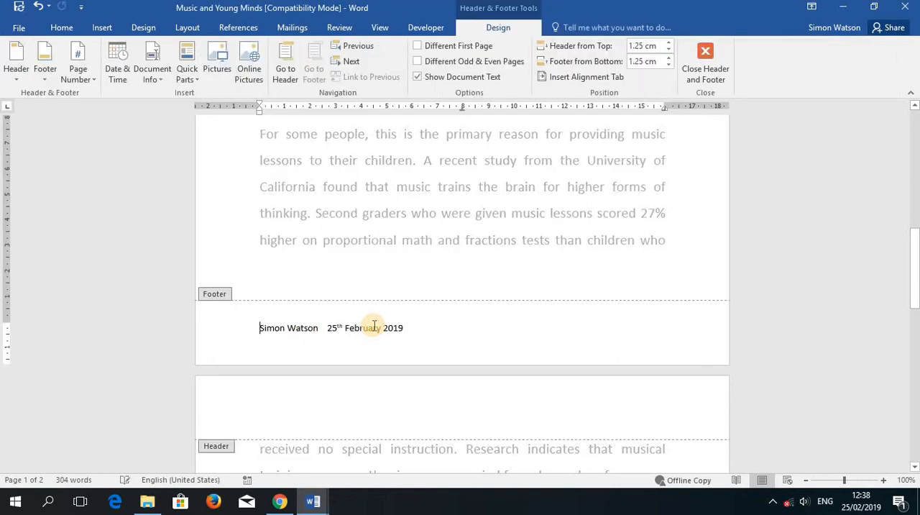
{"action": "double_click", "coordinate": [403, 242]}
Step: Append the text "This is a footer !" after the date in the second page's footer and return to the document body
{"action": "scroll", "coordinate": [403, 243], "scroll_direction": "down", "scroll_amount": 10}
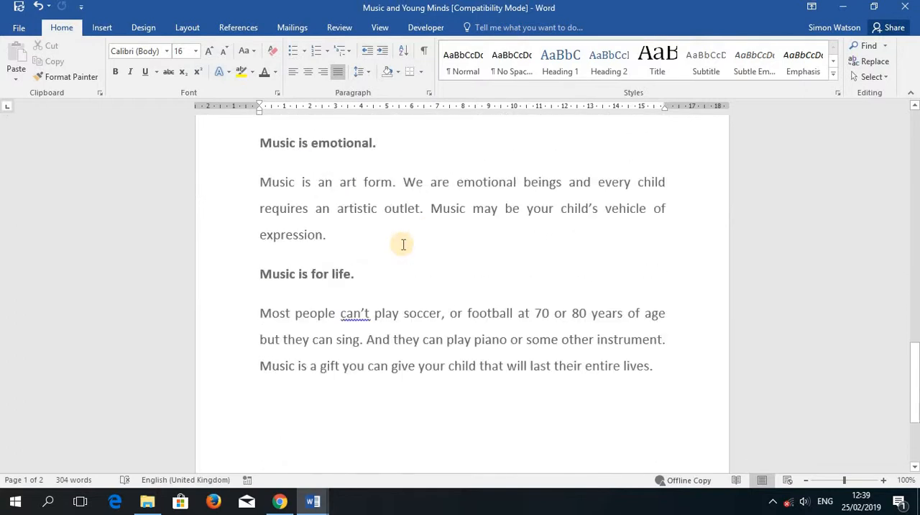
{"action": "scroll", "coordinate": [403, 244], "scroll_direction": "down", "scroll_amount": 4}
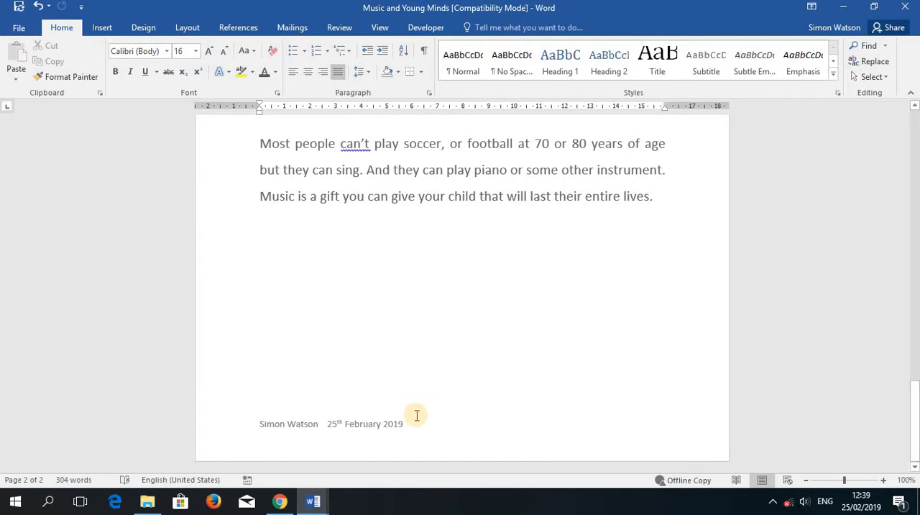
{"action": "double_click", "coordinate": [417, 424]}
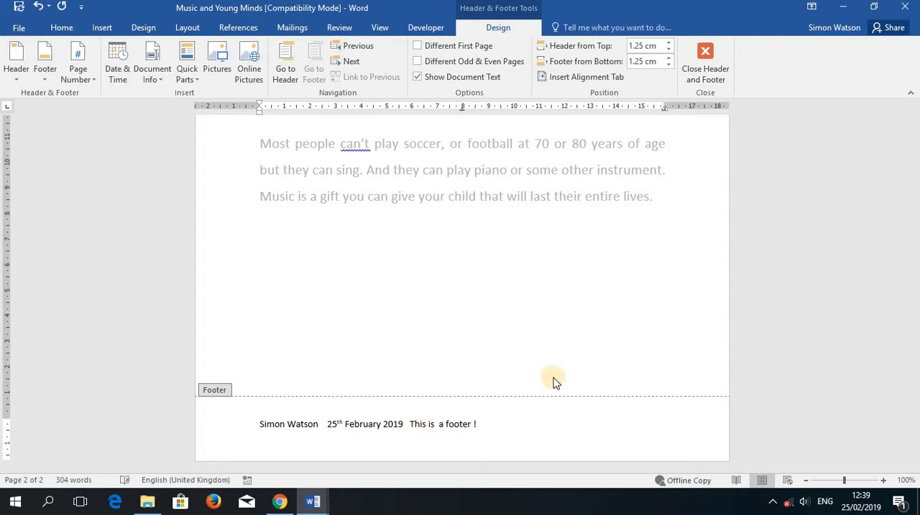
{"action": "left_click", "coordinate": [713, 52]}
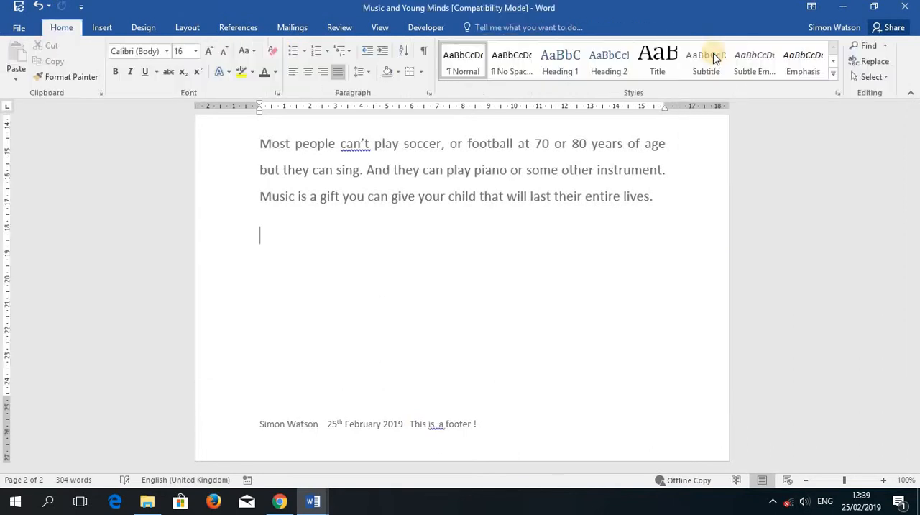
Step: View the spelling suggestions for "movment" in the first paragraph and dismiss them without applying one
{"action": "scroll", "coordinate": [502, 436], "scroll_direction": "up", "scroll_amount": 15}
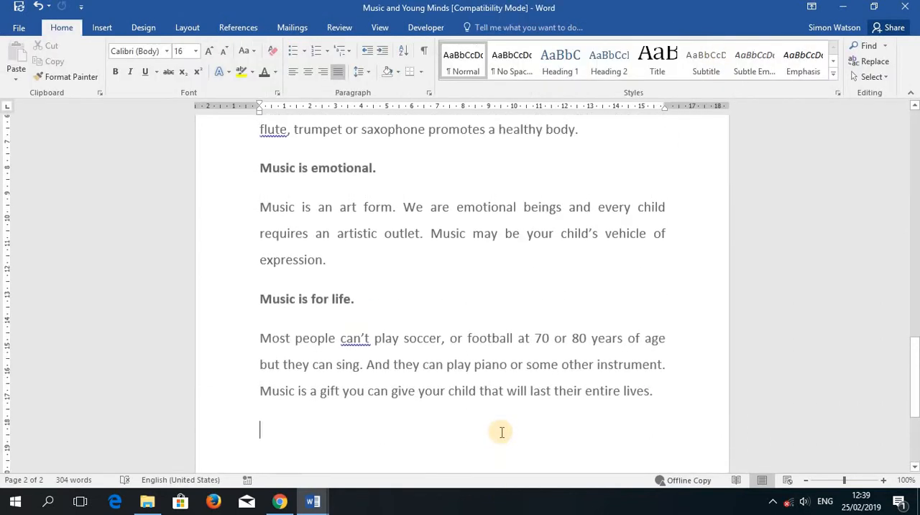
{"action": "scroll", "coordinate": [502, 436], "scroll_direction": "up", "scroll_amount": 12}
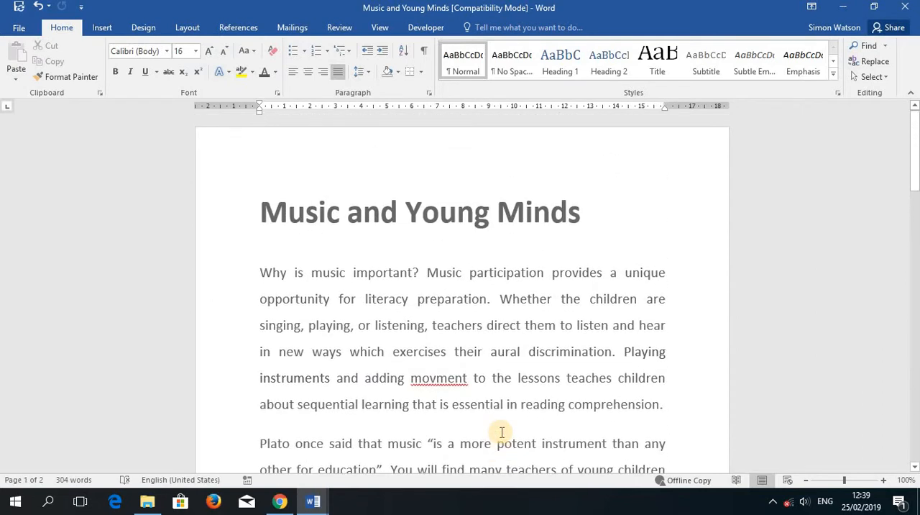
{"action": "right_click", "coordinate": [438, 383]}
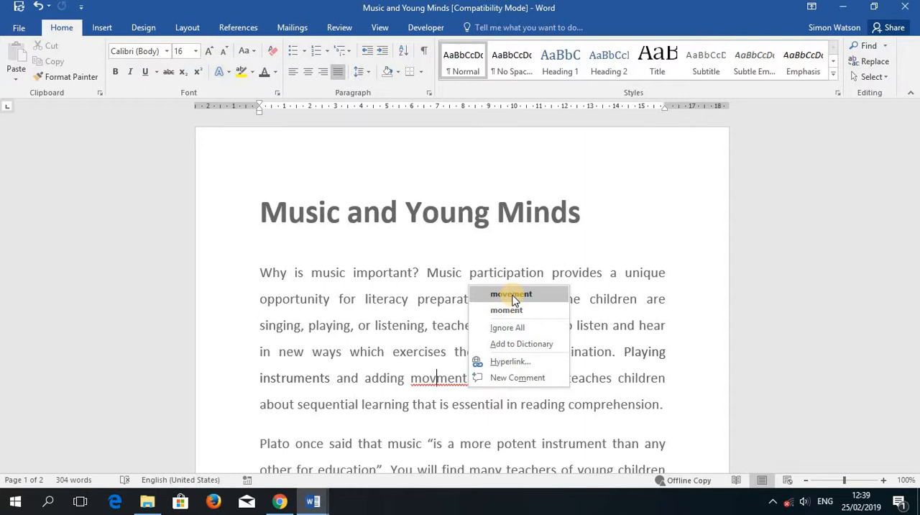
{"action": "left_click", "coordinate": [566, 245]}
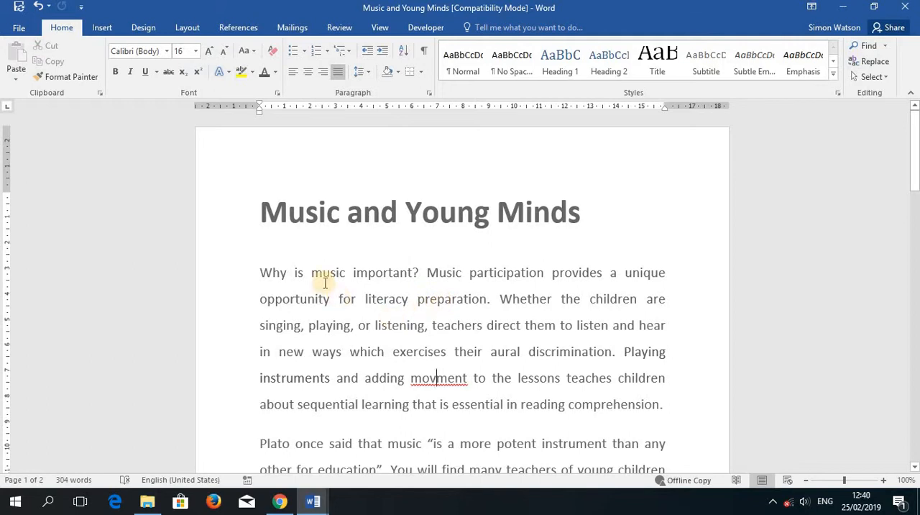
Step: Run the spelling and grammar check and correct "movment" to "movement" in the first paragraph
{"action": "left_click", "coordinate": [339, 29]}
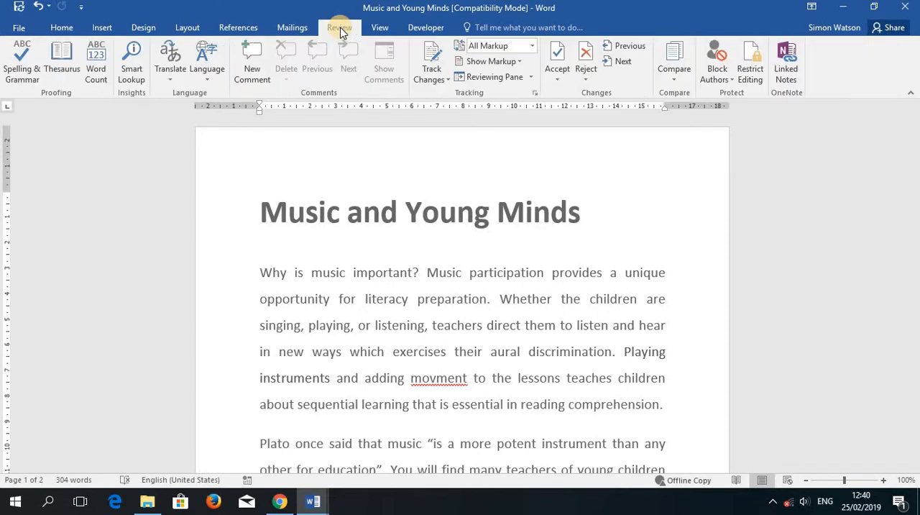
{"action": "left_click", "coordinate": [13, 67]}
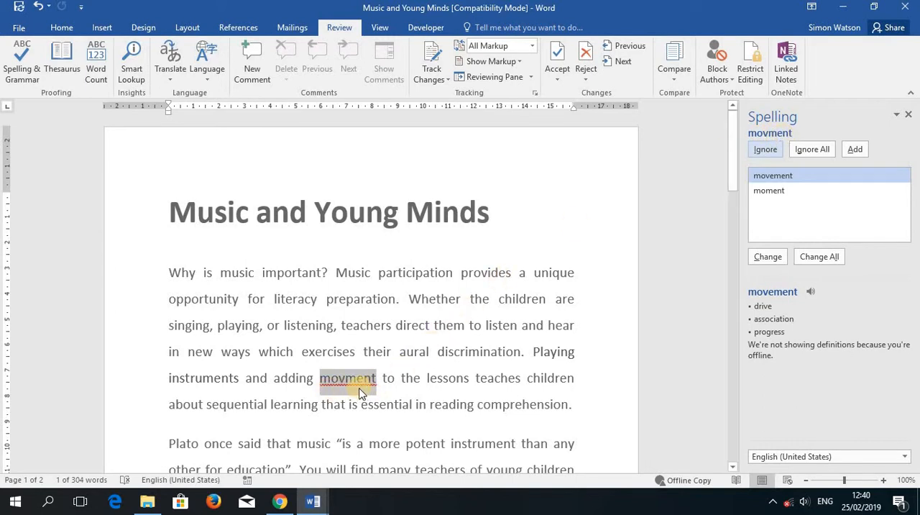
{"action": "left_click", "coordinate": [784, 178]}
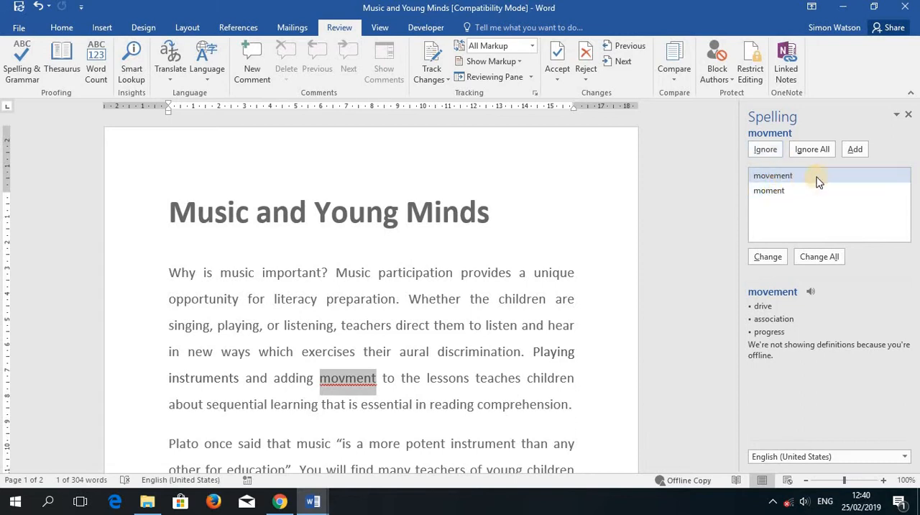
{"action": "left_click", "coordinate": [774, 259]}
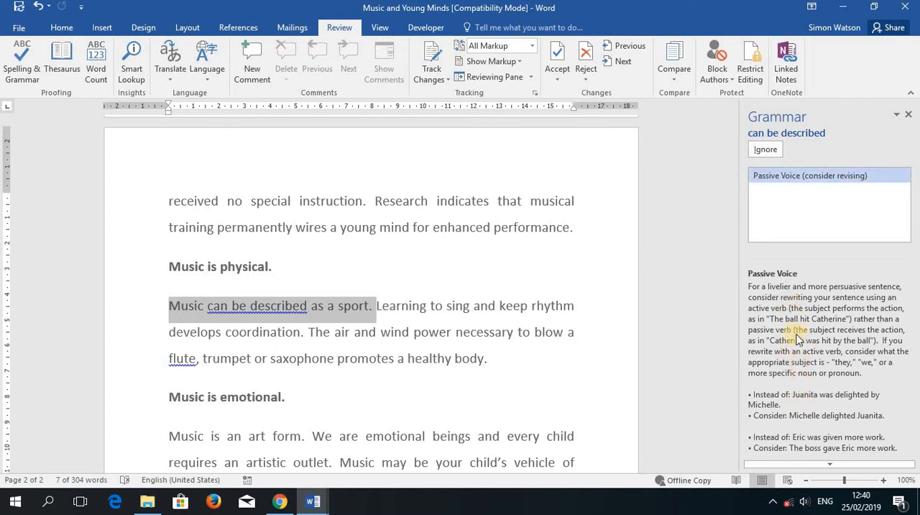
Step: Ignore the grammar suggestions for "can be described", "can't" and the footer's "is a" and "footer !", and finish the check
{"action": "left_click", "coordinate": [766, 149]}
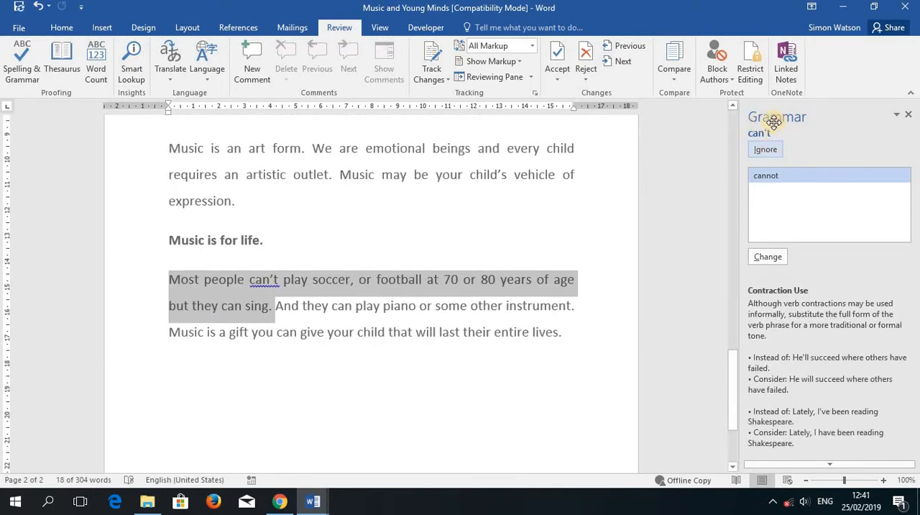
{"action": "left_click", "coordinate": [780, 155]}
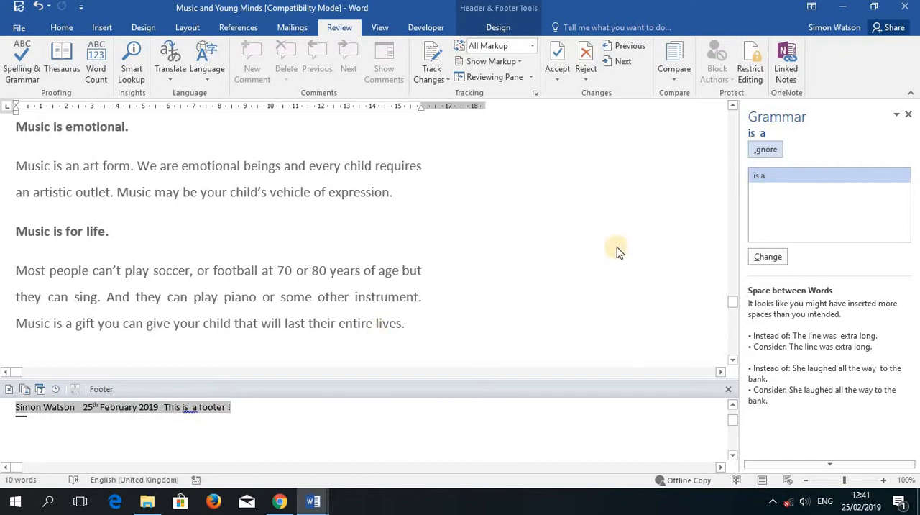
{"action": "left_click", "coordinate": [765, 149]}
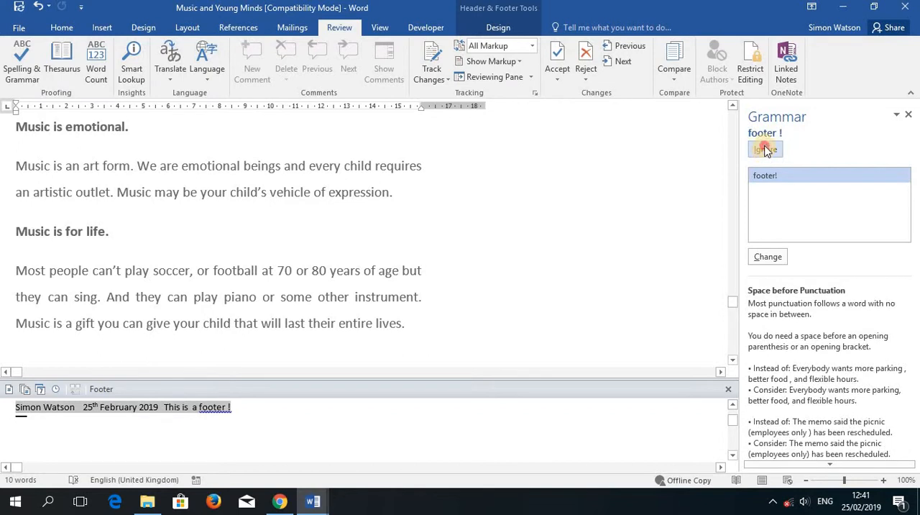
{"action": "left_click", "coordinate": [765, 150]}
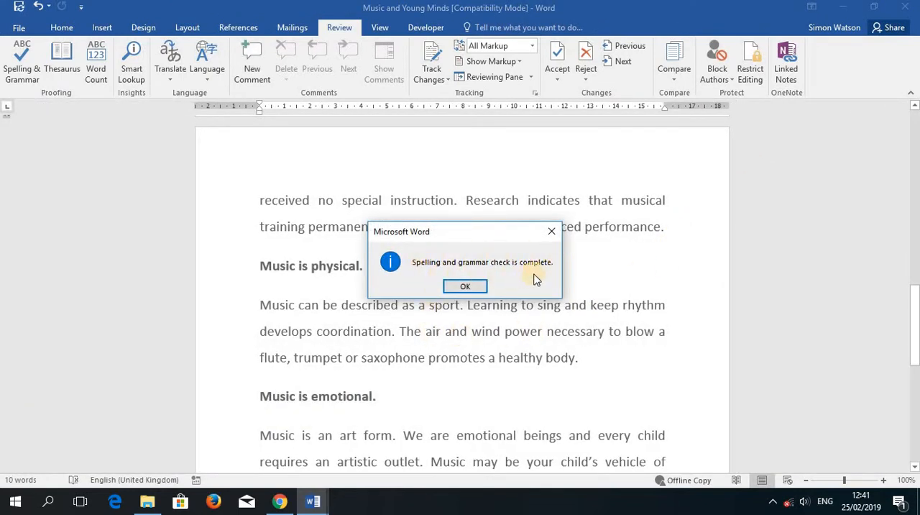
{"action": "left_click", "coordinate": [466, 287]}
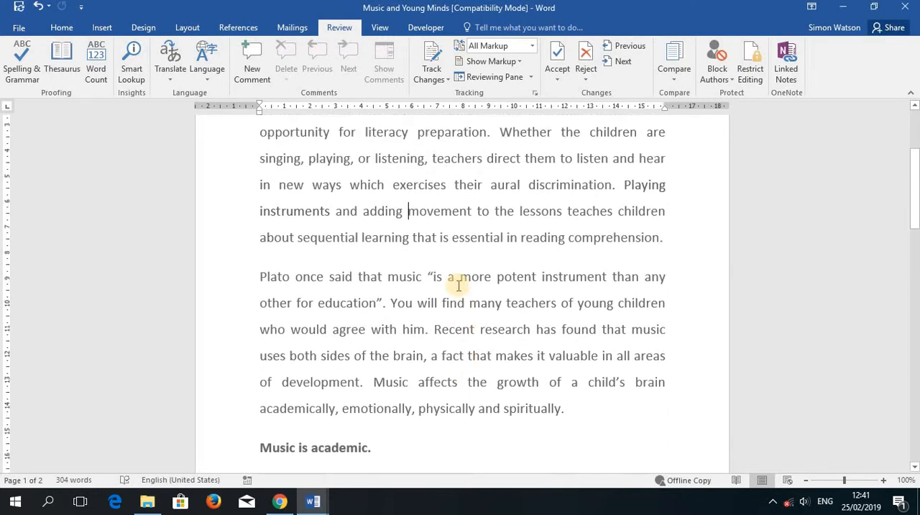
Step: Review the corrected first paragraph at the start of the document
{"action": "scroll", "coordinate": [459, 285], "scroll_direction": "up", "scroll_amount": 2}
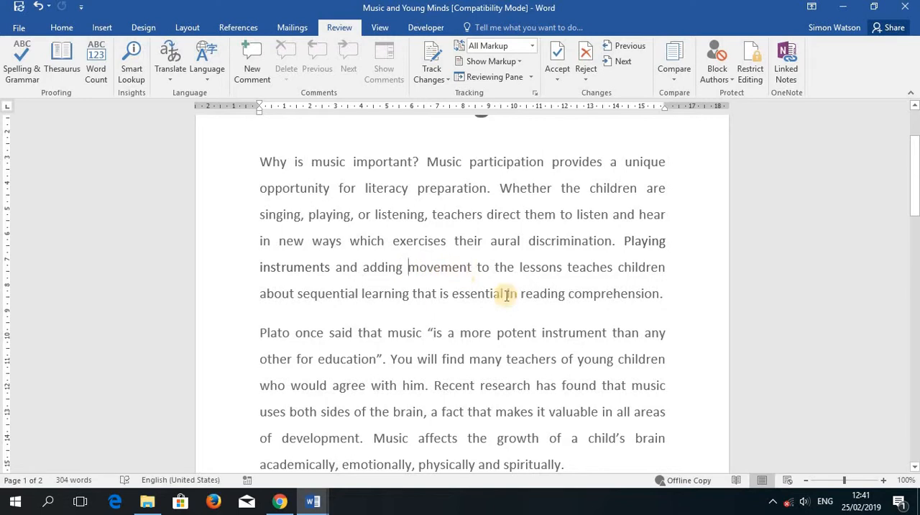
{"action": "scroll", "coordinate": [506, 295], "scroll_direction": "up", "scroll_amount": 4}
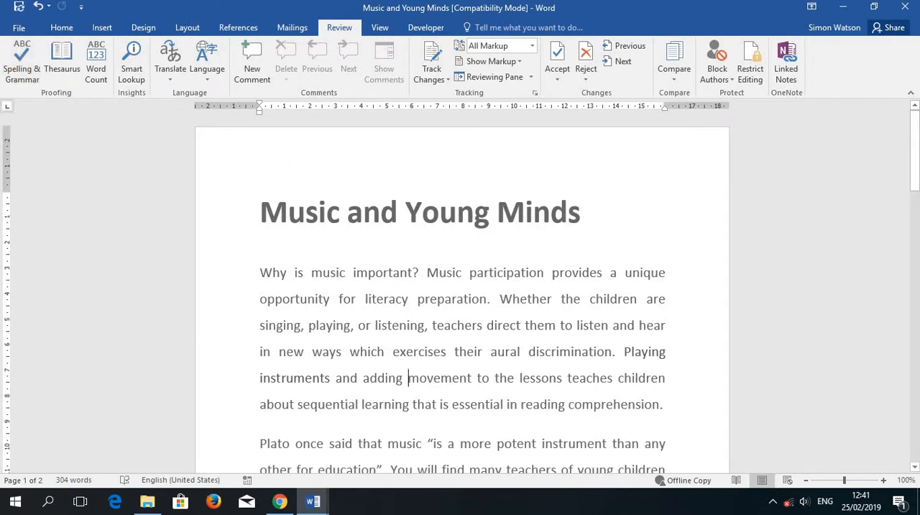
{"action": "left_click", "coordinate": [62, 29]}
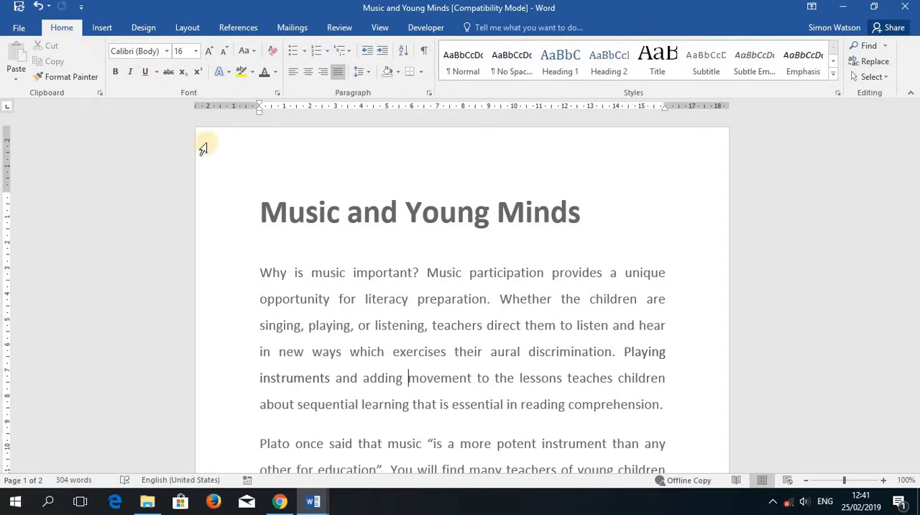